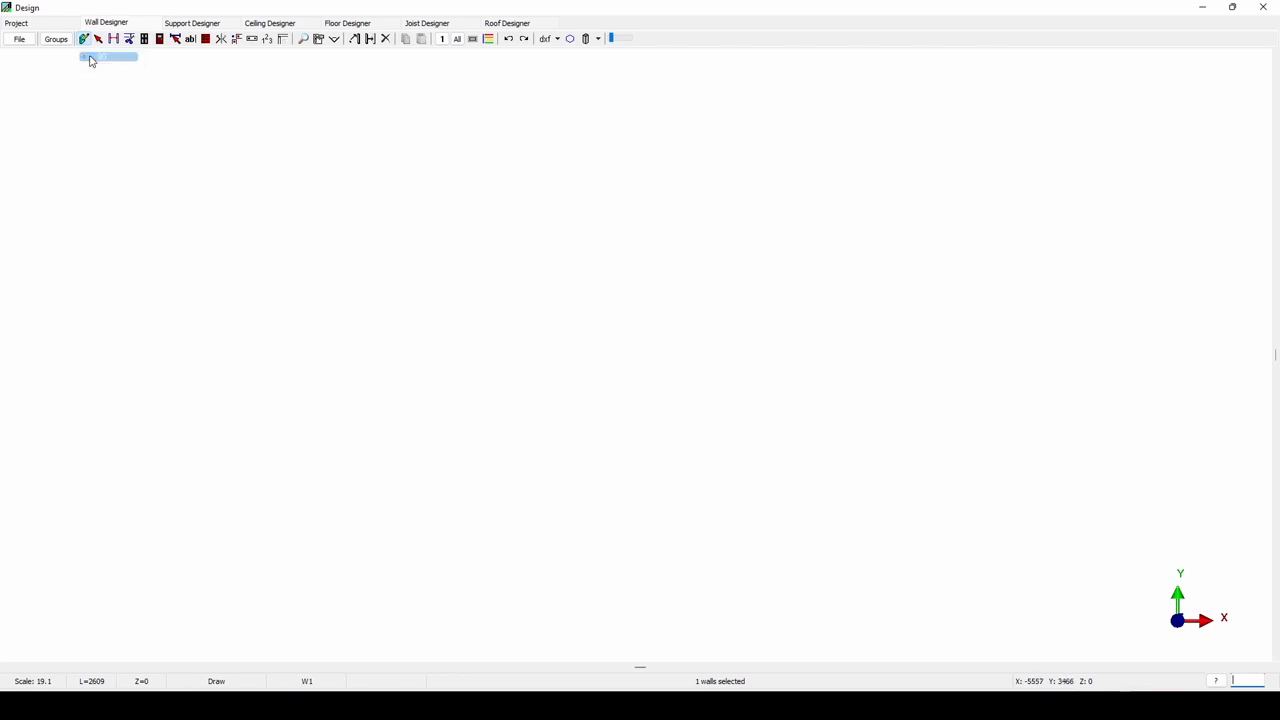
# Draw four connected walls forming a closed rectangle about 2355 wide and 2249 high
pyautogui.click(91, 57)
pyautogui.click(620, 253)
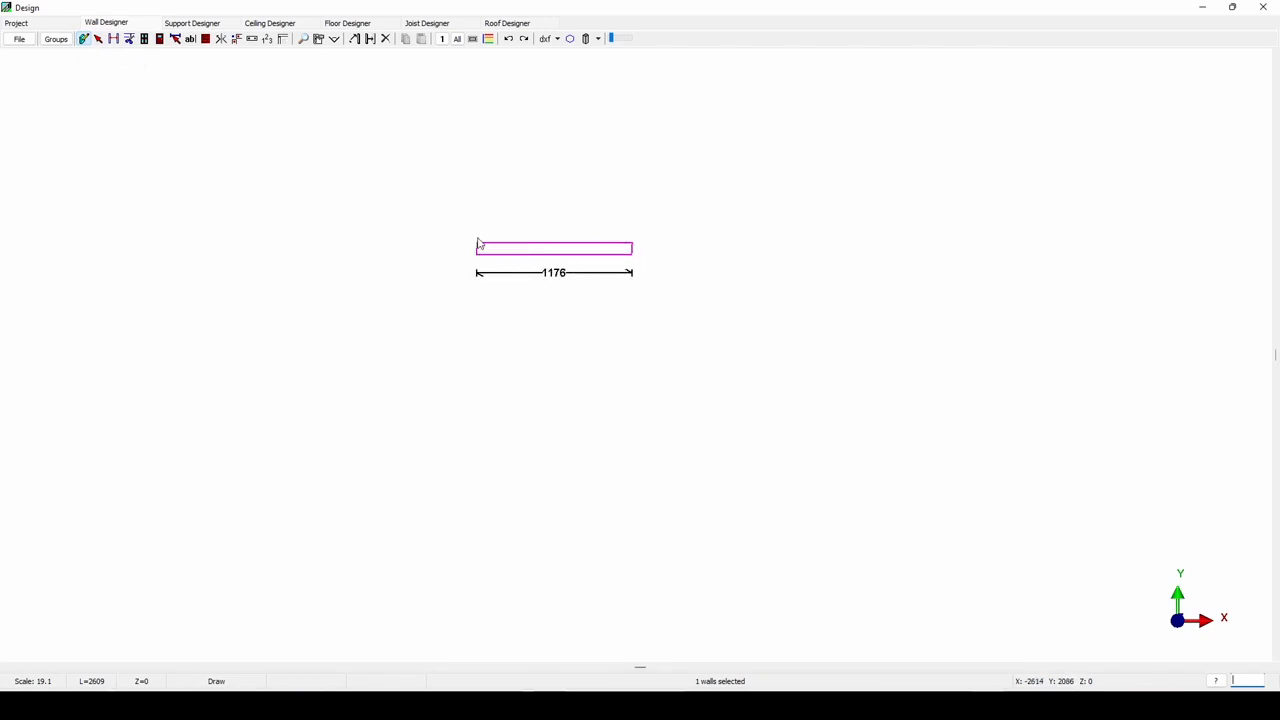
pyautogui.click(340, 248)
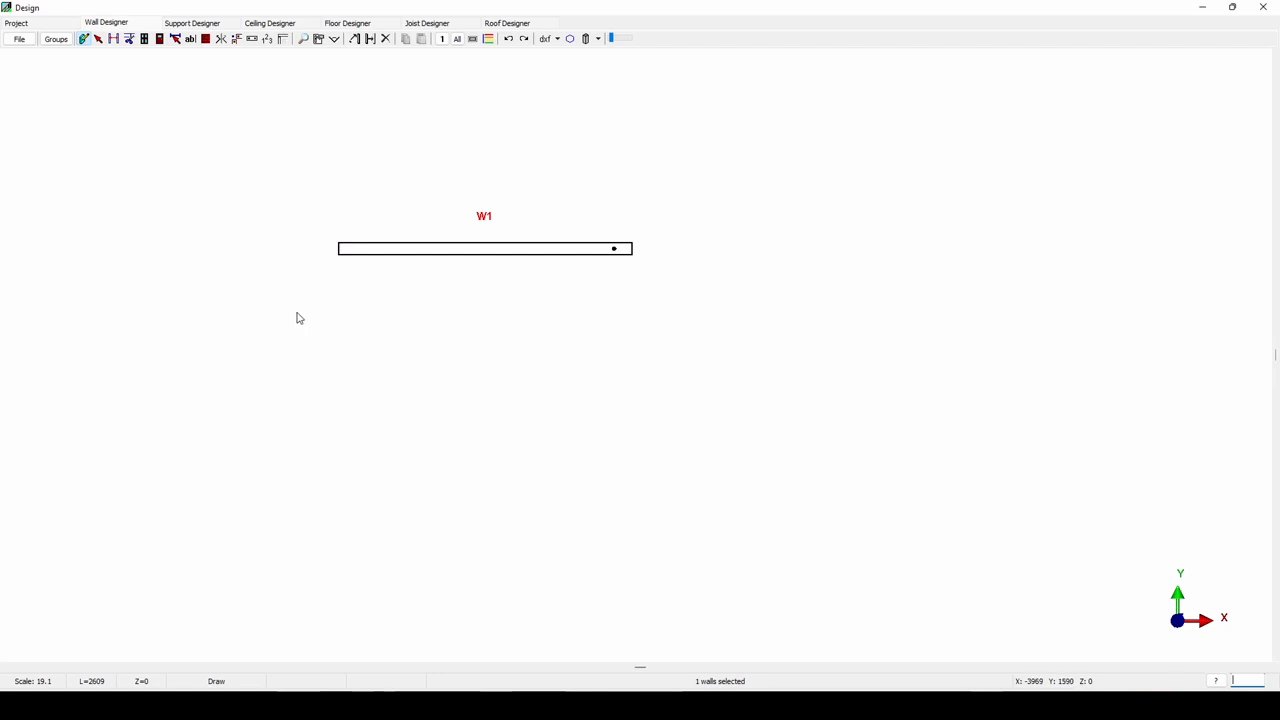
pyautogui.click(335, 251)
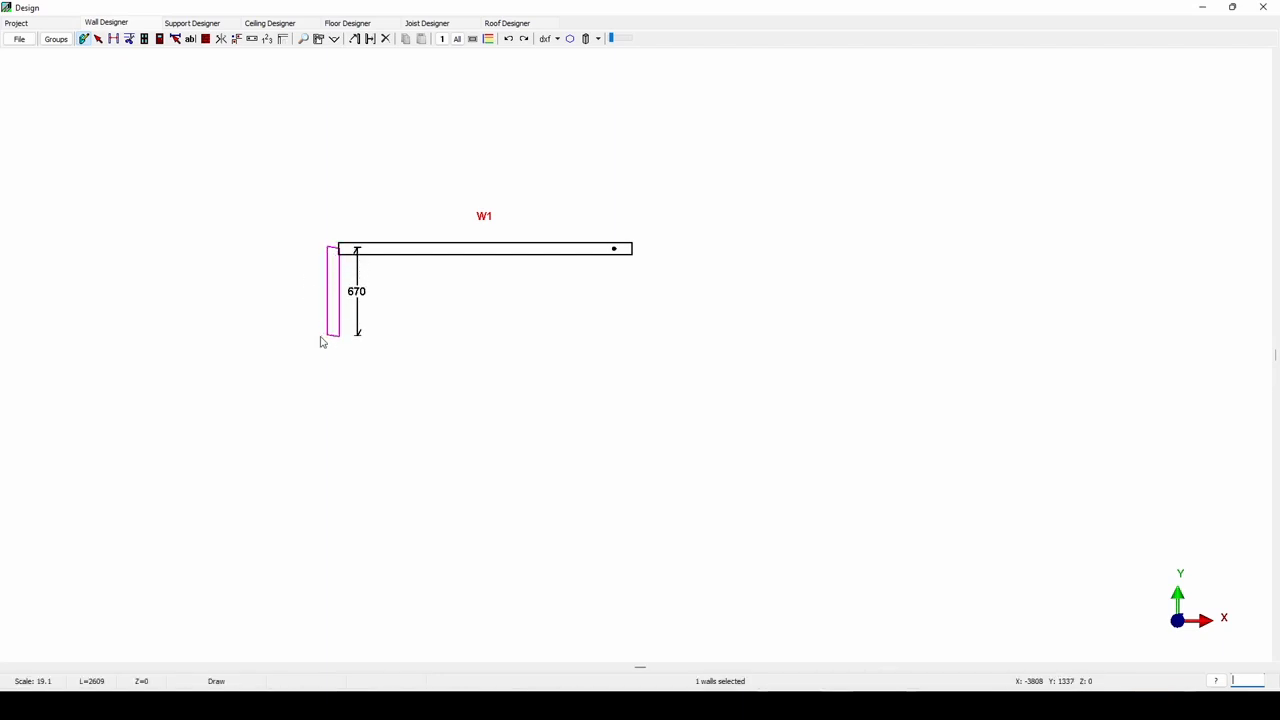
pyautogui.click(314, 542)
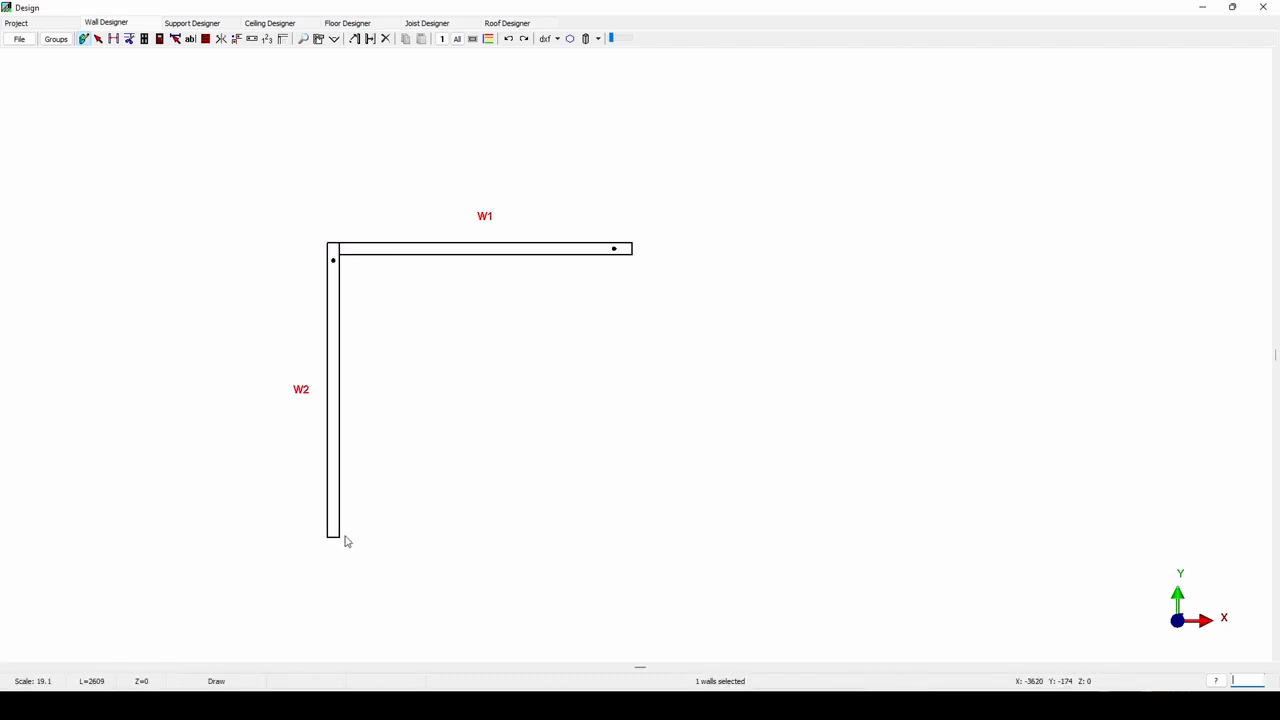
pyautogui.click(342, 538)
pyautogui.click(635, 545)
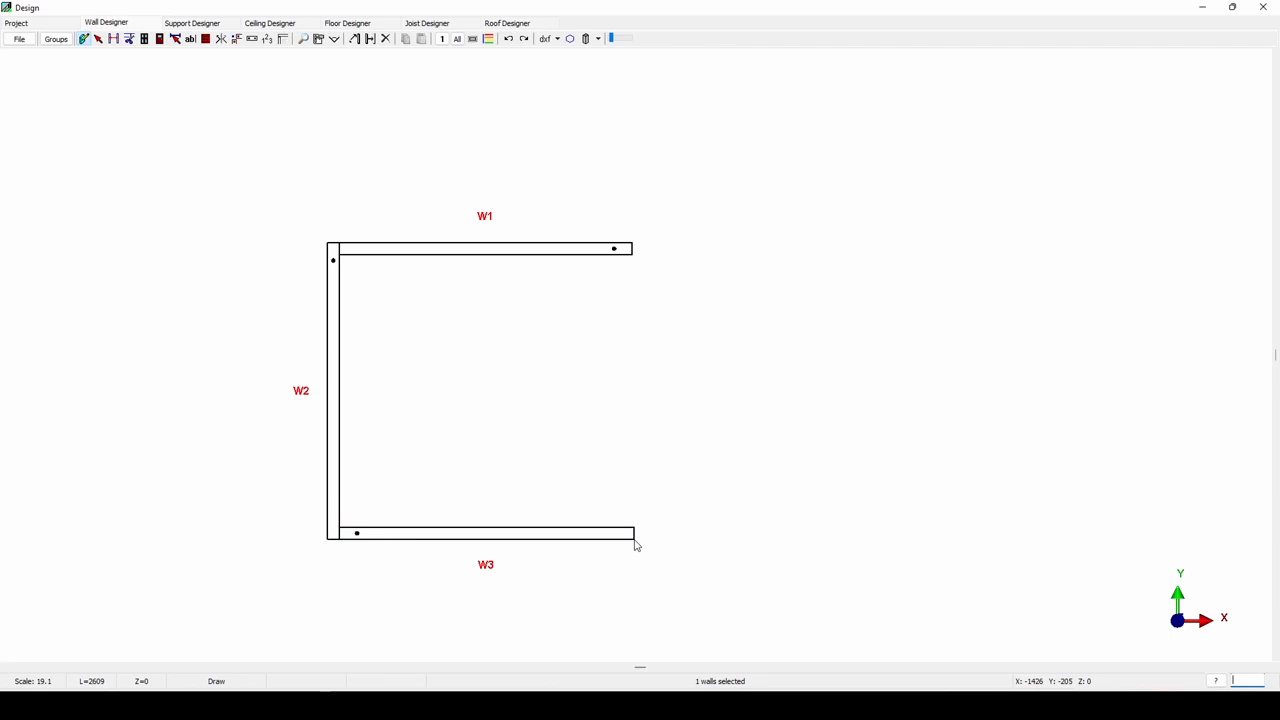
pyautogui.click(634, 540)
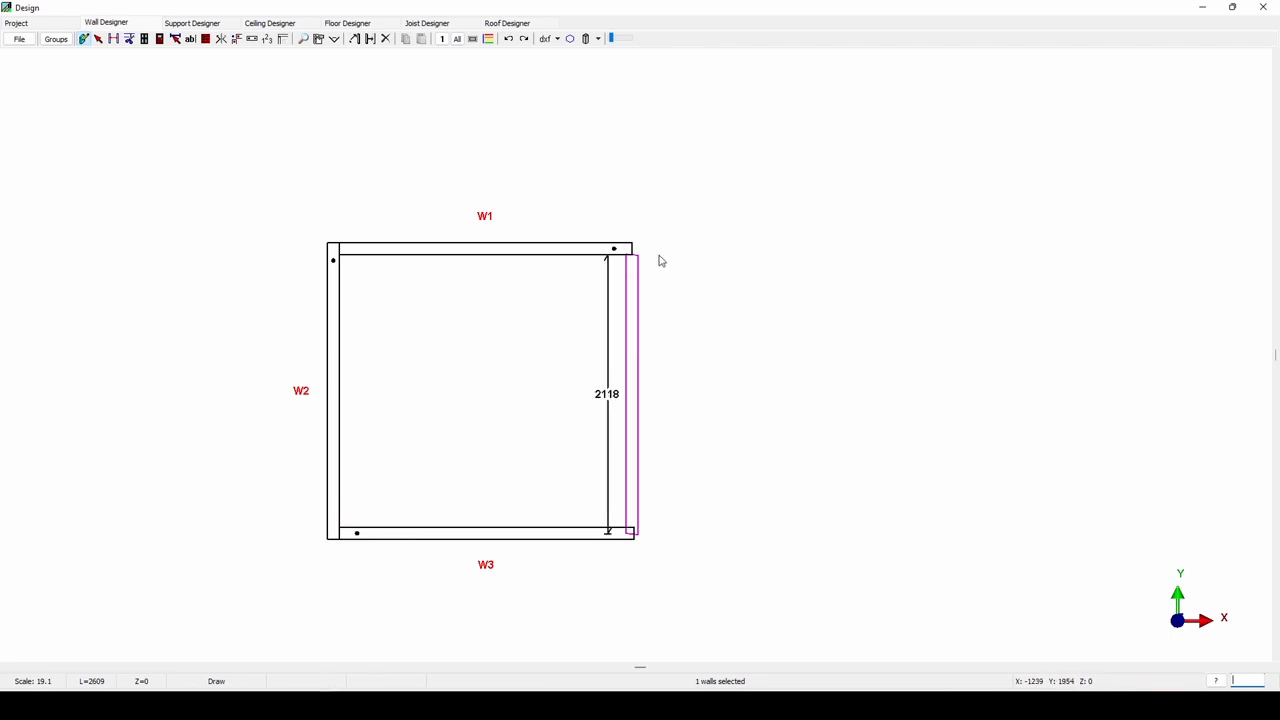
pyautogui.click(640, 246)
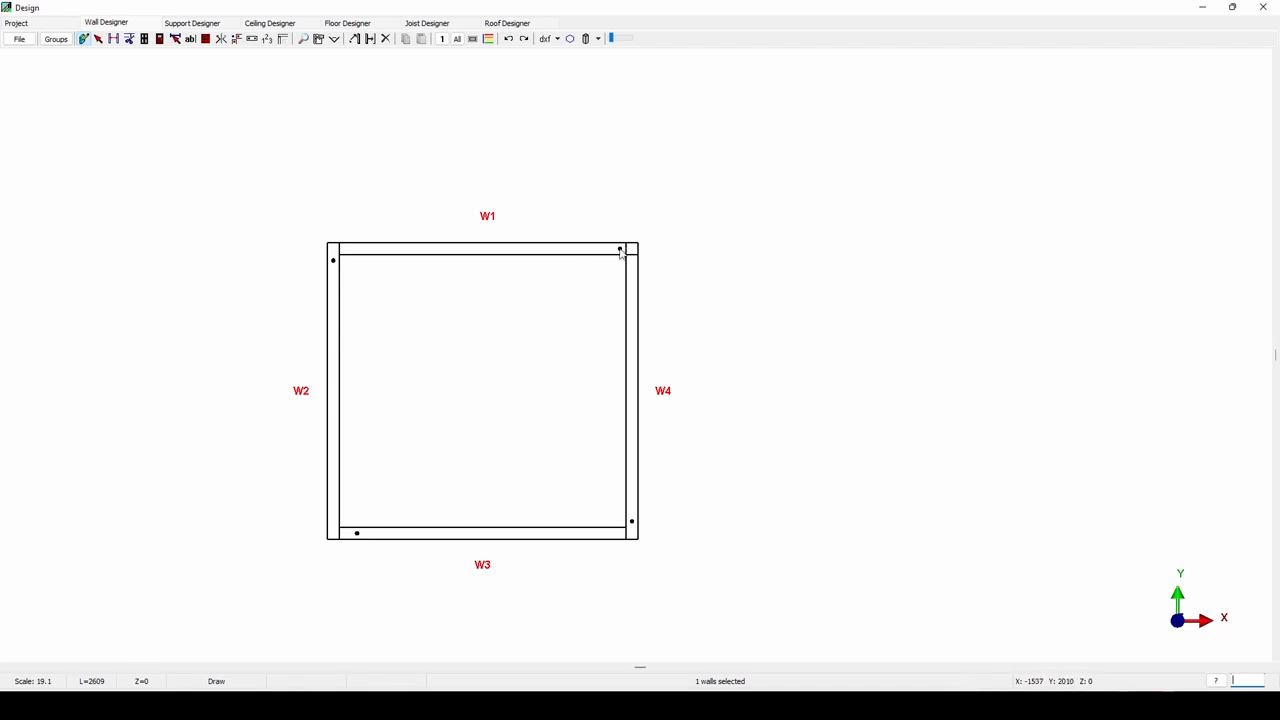
pyautogui.click(98, 38)
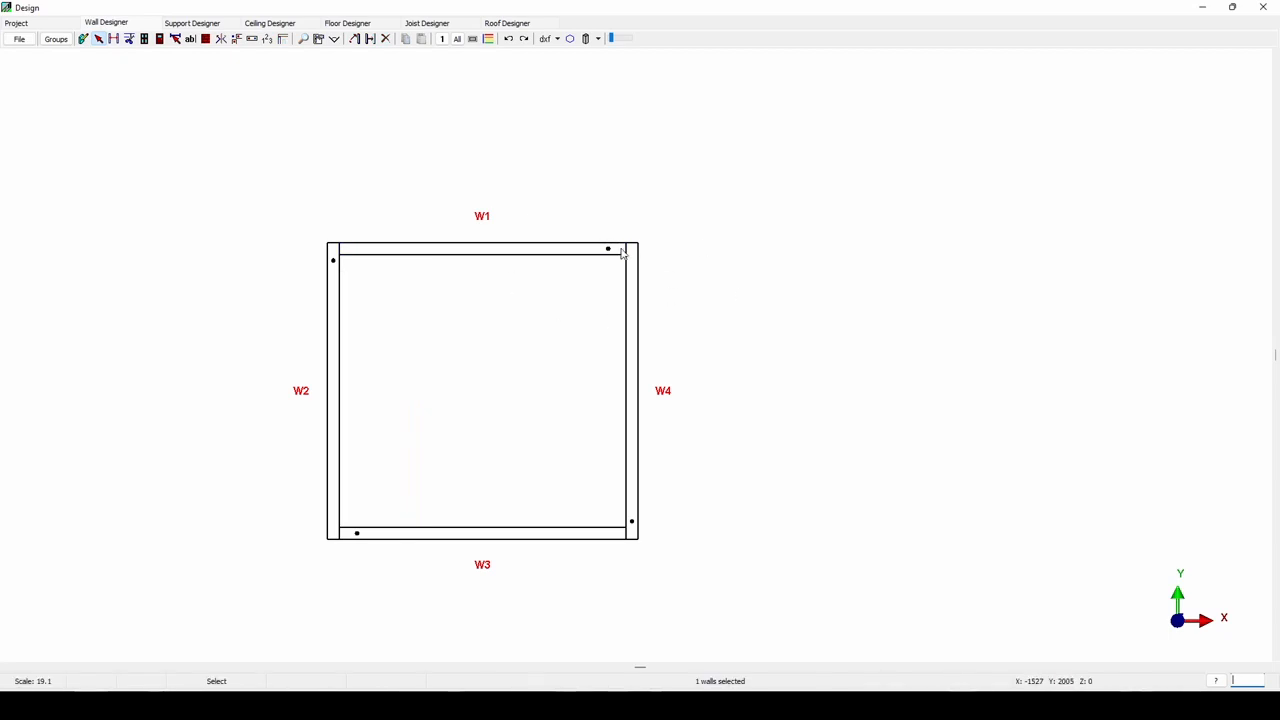
# Add three horizontal dimension lines between walls W2 and W4: outer edge to outer edge, inner to inner, and centre to centre
pyautogui.click(115, 41)
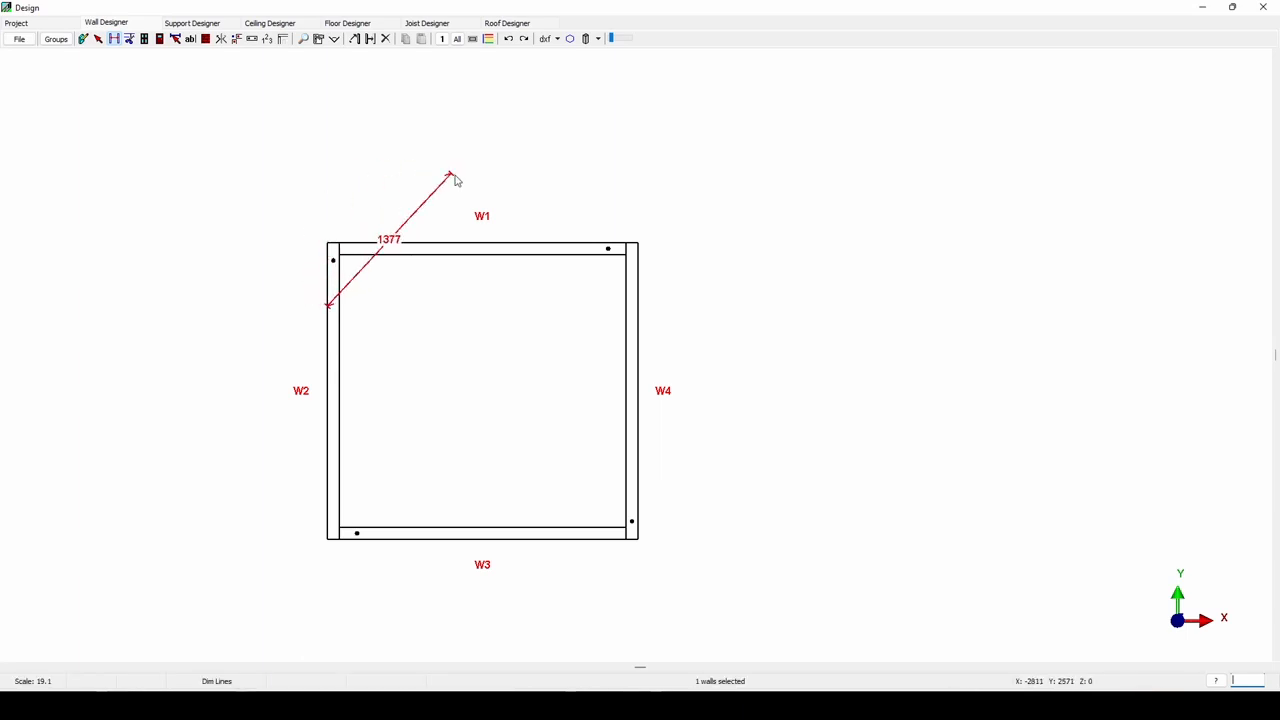
pyautogui.click(672, 300)
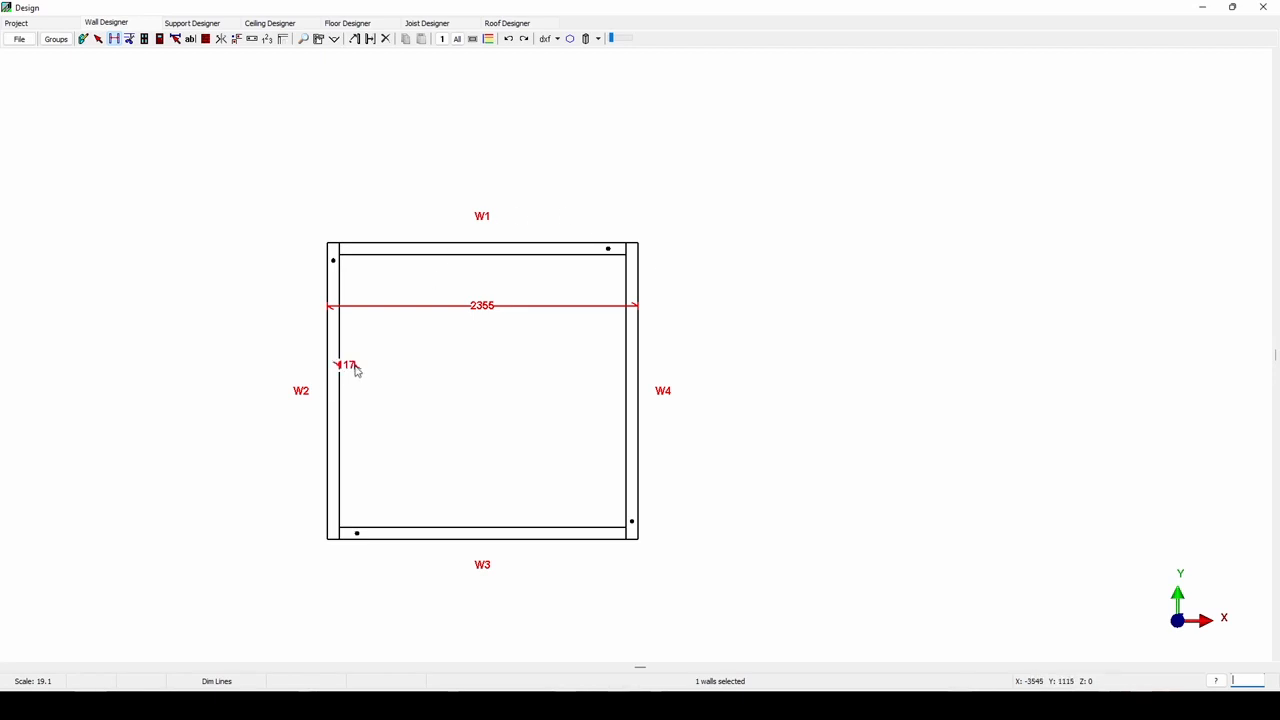
pyautogui.click(625, 372)
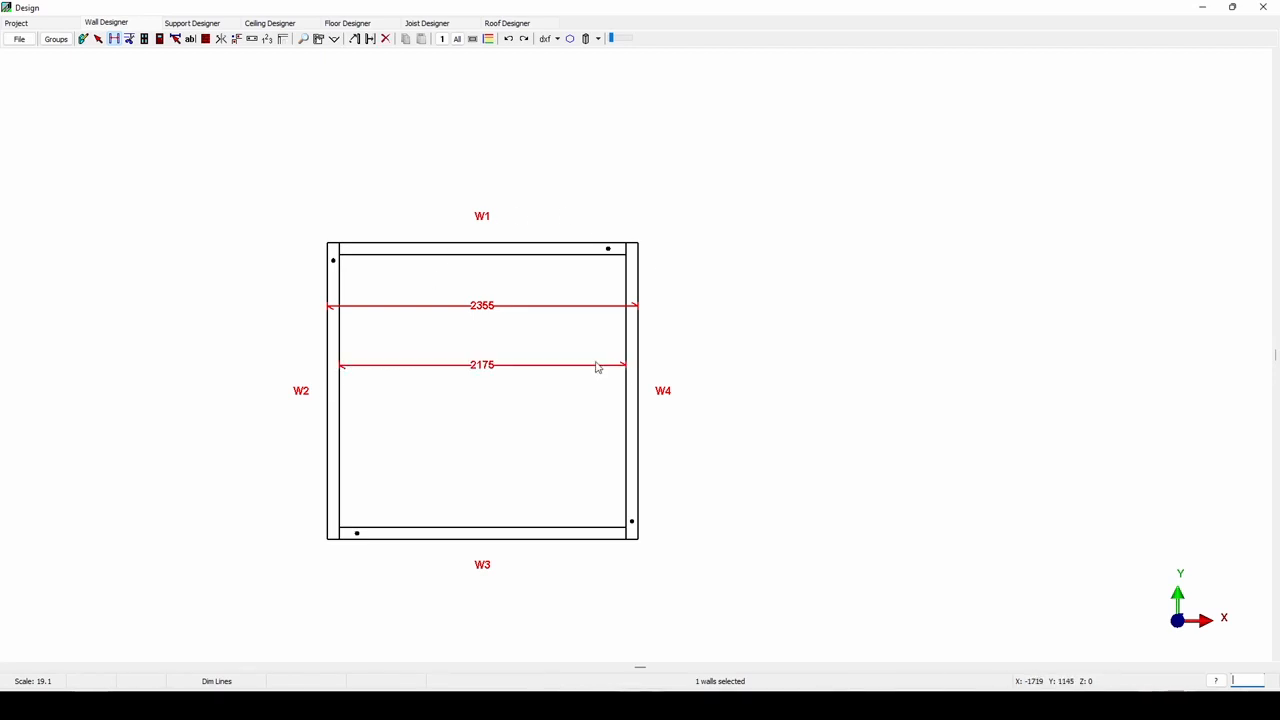
pyautogui.click(333, 417)
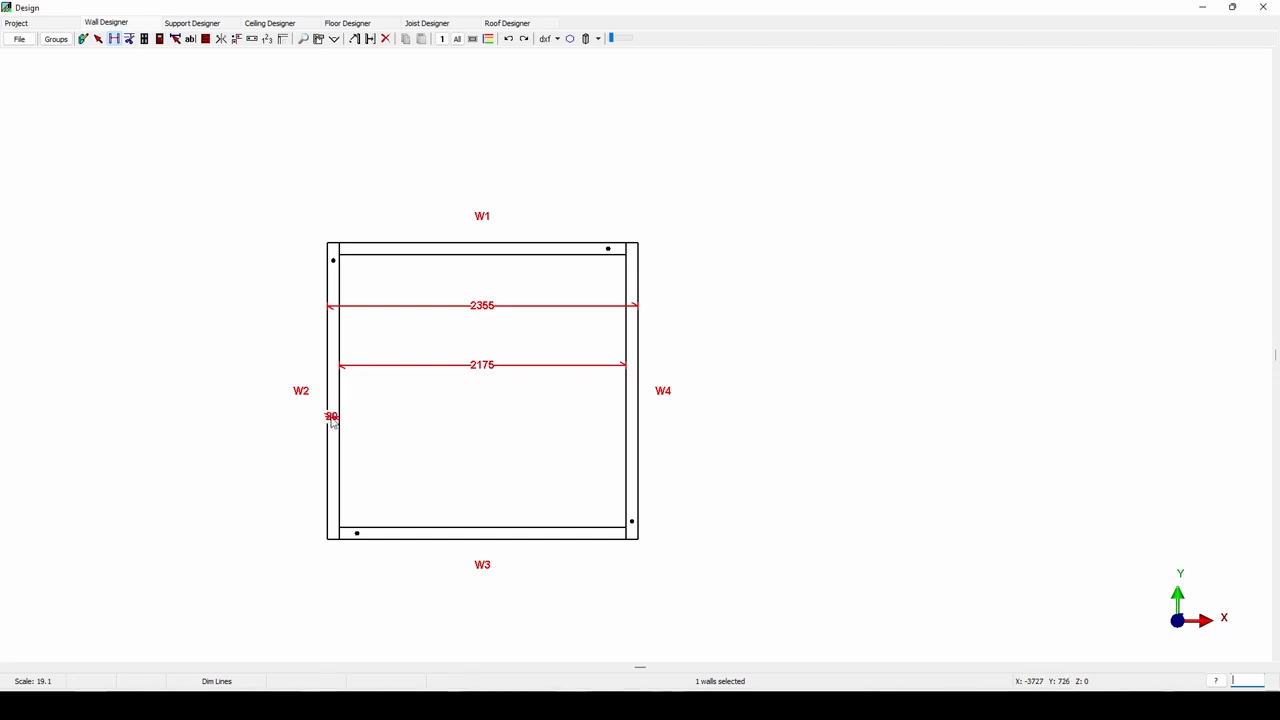
pyautogui.click(630, 417)
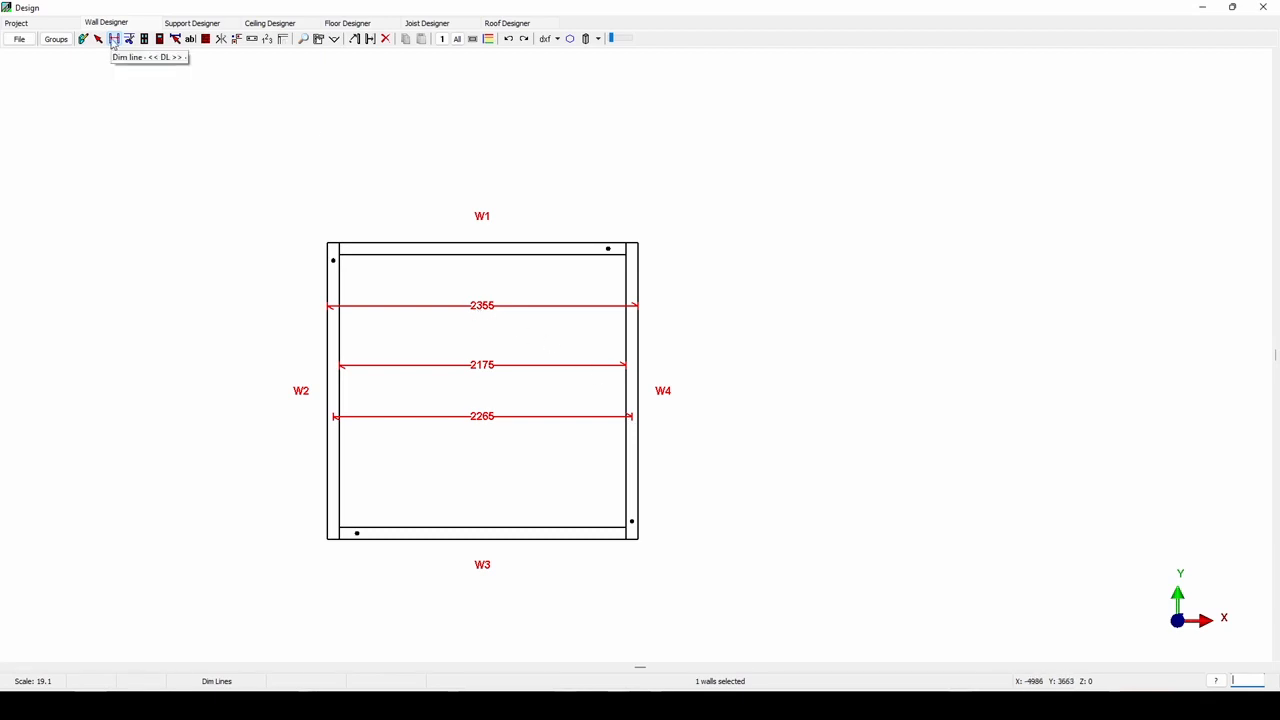
# Open the properties of the outer W2–W4 dimension line and cycle its start and end edges back to the outer faces
pyautogui.click(487, 307)
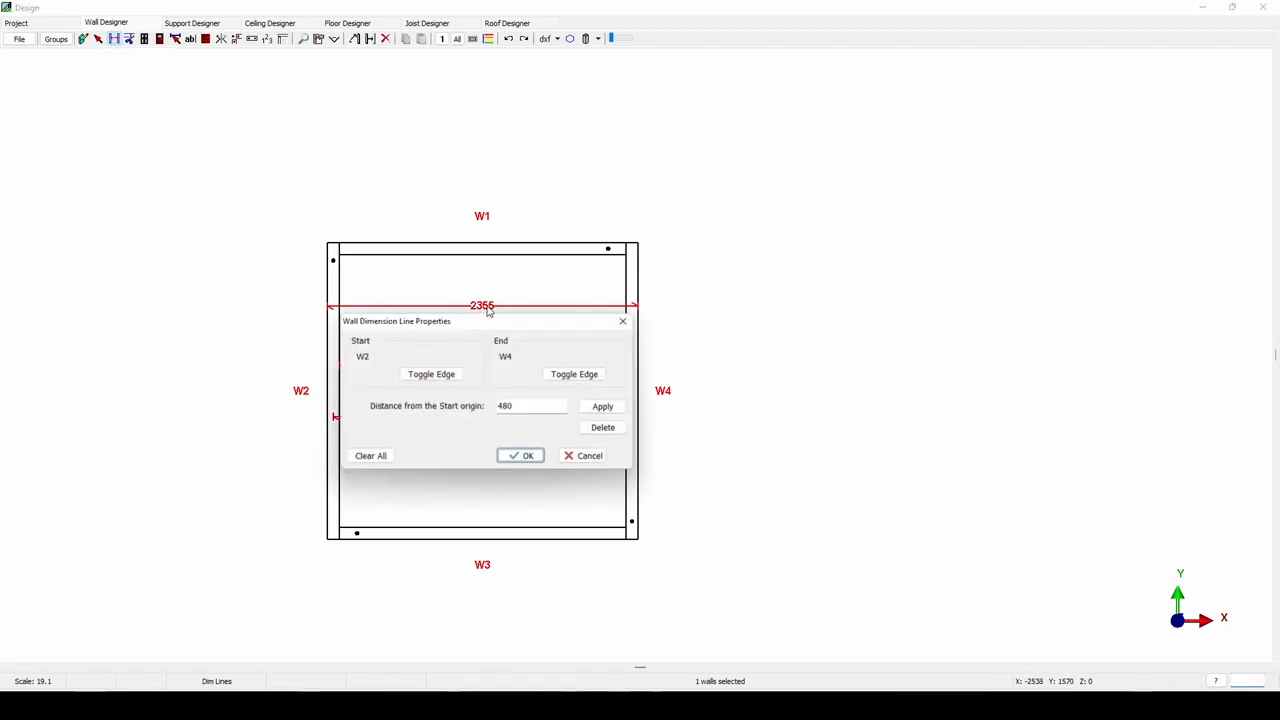
pyautogui.click(435, 379)
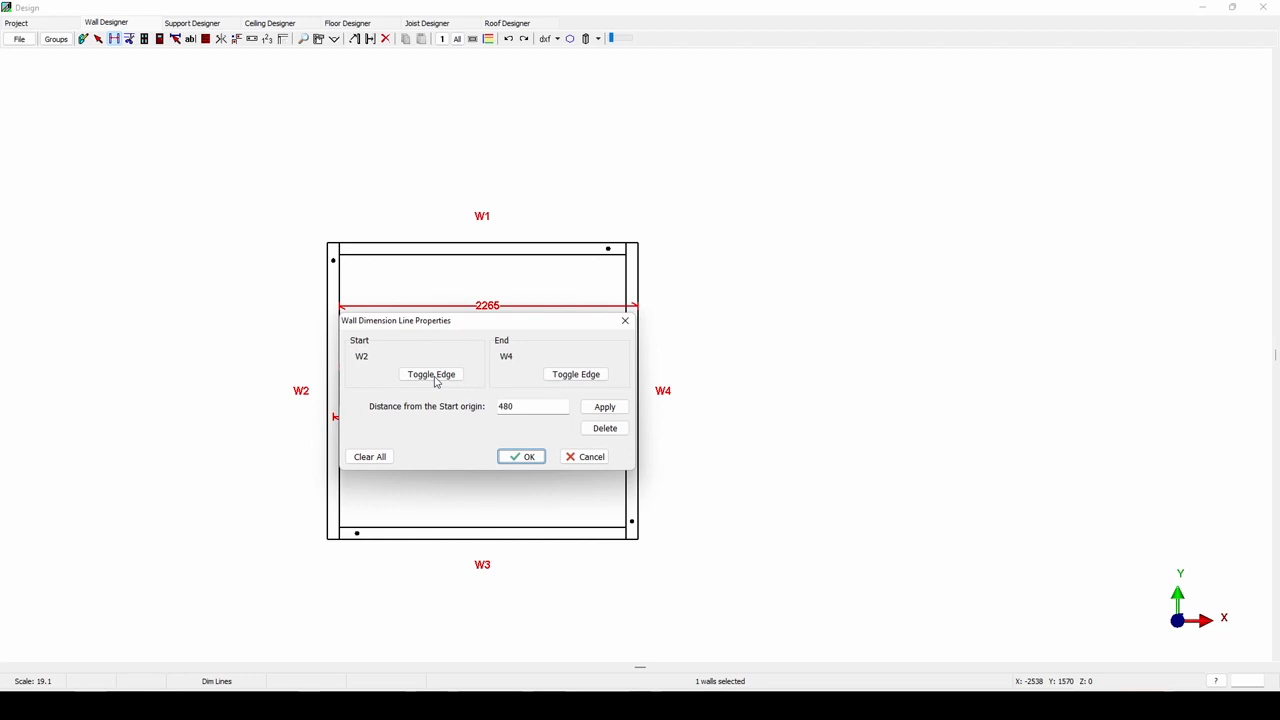
pyautogui.click(435, 379)
pyautogui.click(573, 380)
pyautogui.click(573, 380)
pyautogui.click(573, 380)
pyautogui.click(573, 380)
pyautogui.click(573, 380)
pyautogui.click(573, 380)
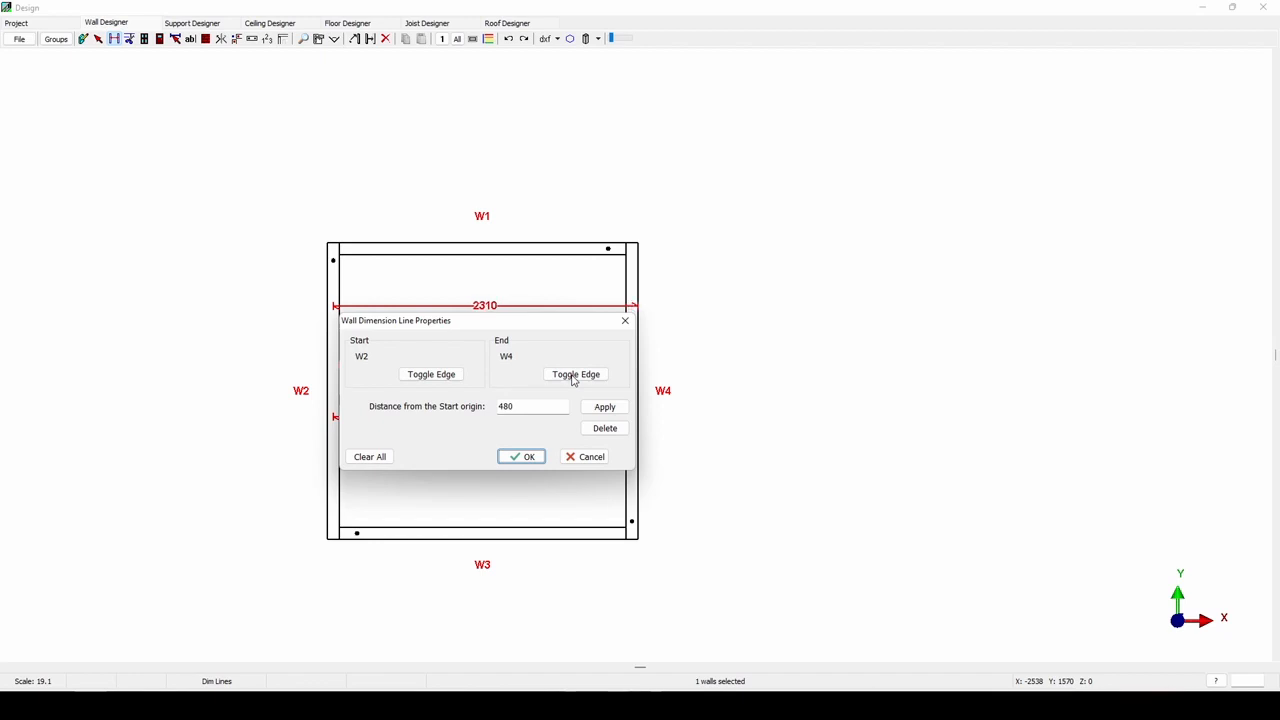
pyautogui.click(424, 381)
# Set the outer W2–W4 dimension line's distance from the start origin to -500
pyautogui.moveTo(455, 325); pyautogui.dragTo(444, 391)
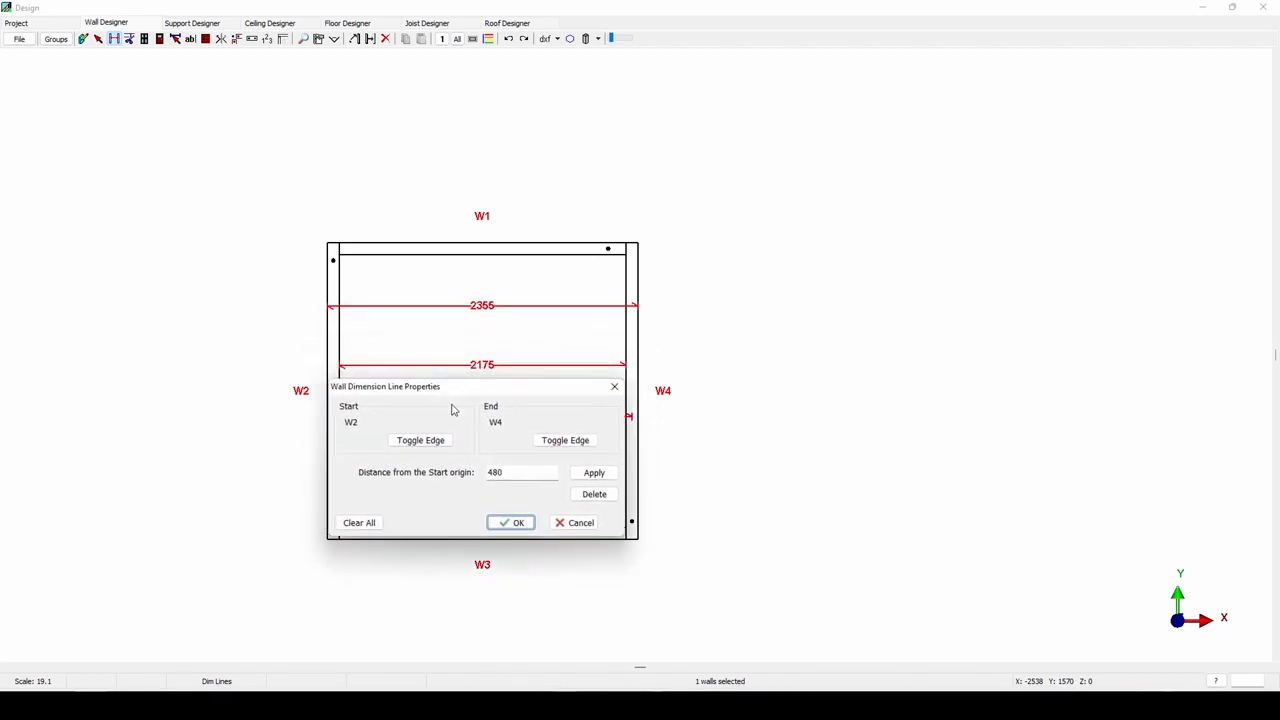
pyautogui.doubleClick(507, 475)
pyautogui.write('-500')
pyautogui.press('Return')
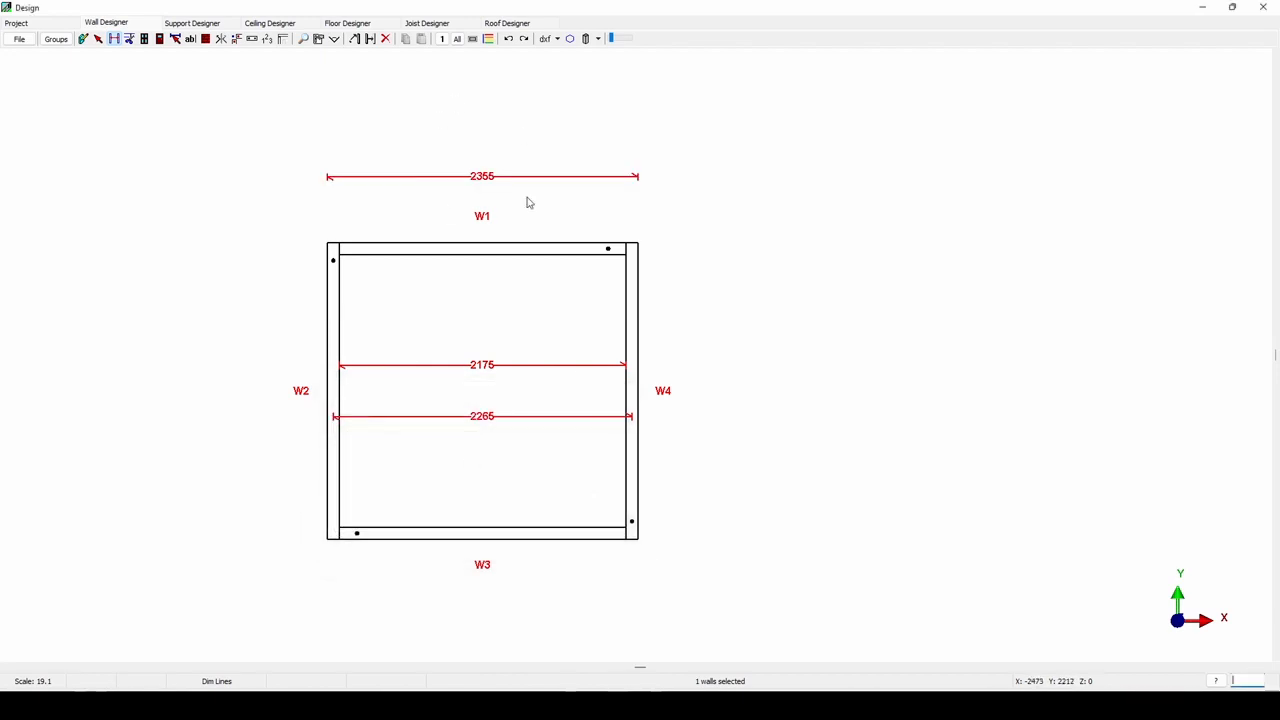
# Reopen the outer W2–W4 dimension line's properties and apply a distance of 0 from the start origin
pyautogui.doubleClick(490, 201)
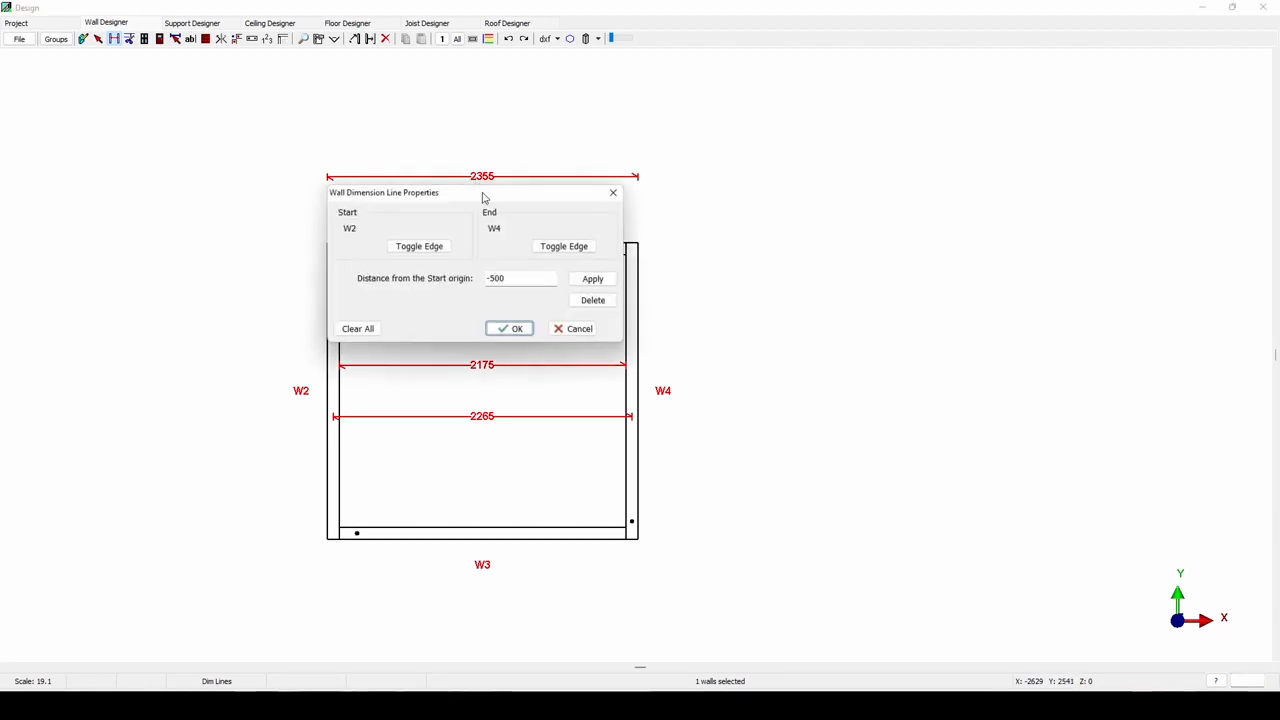
pyautogui.moveTo(490, 201); pyautogui.dragTo(835, 227)
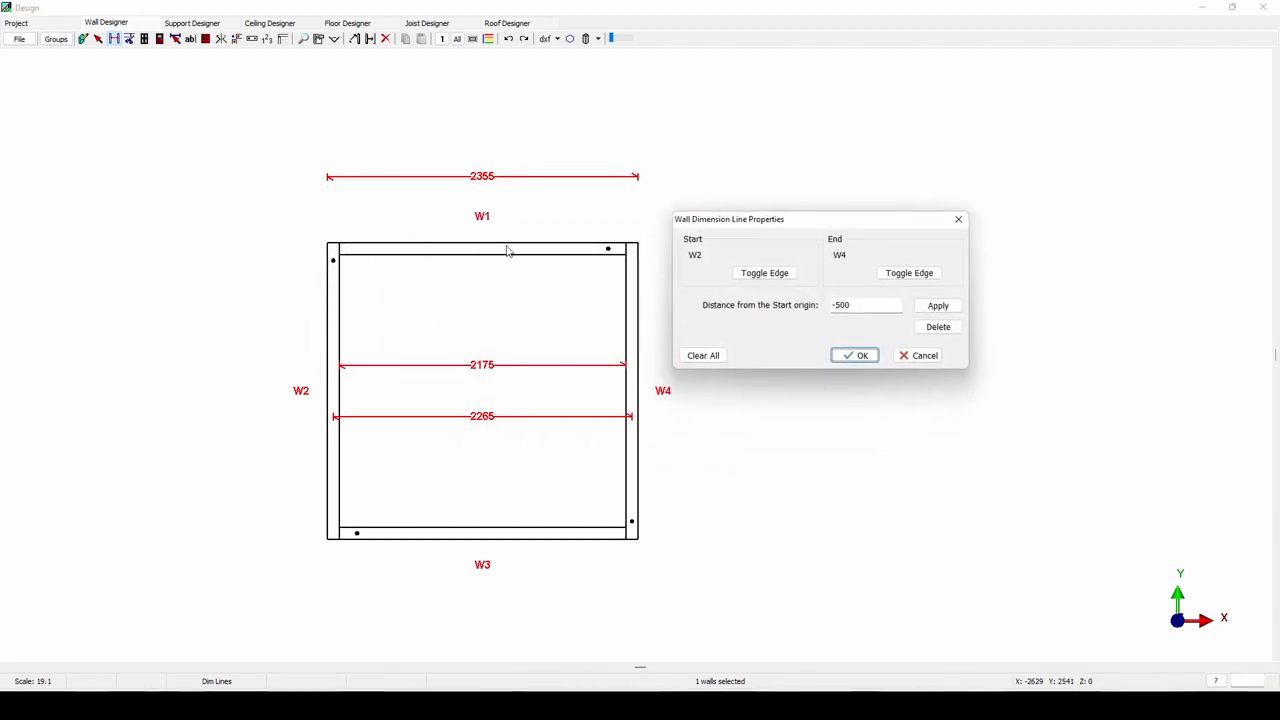
pyautogui.doubleClick(845, 305)
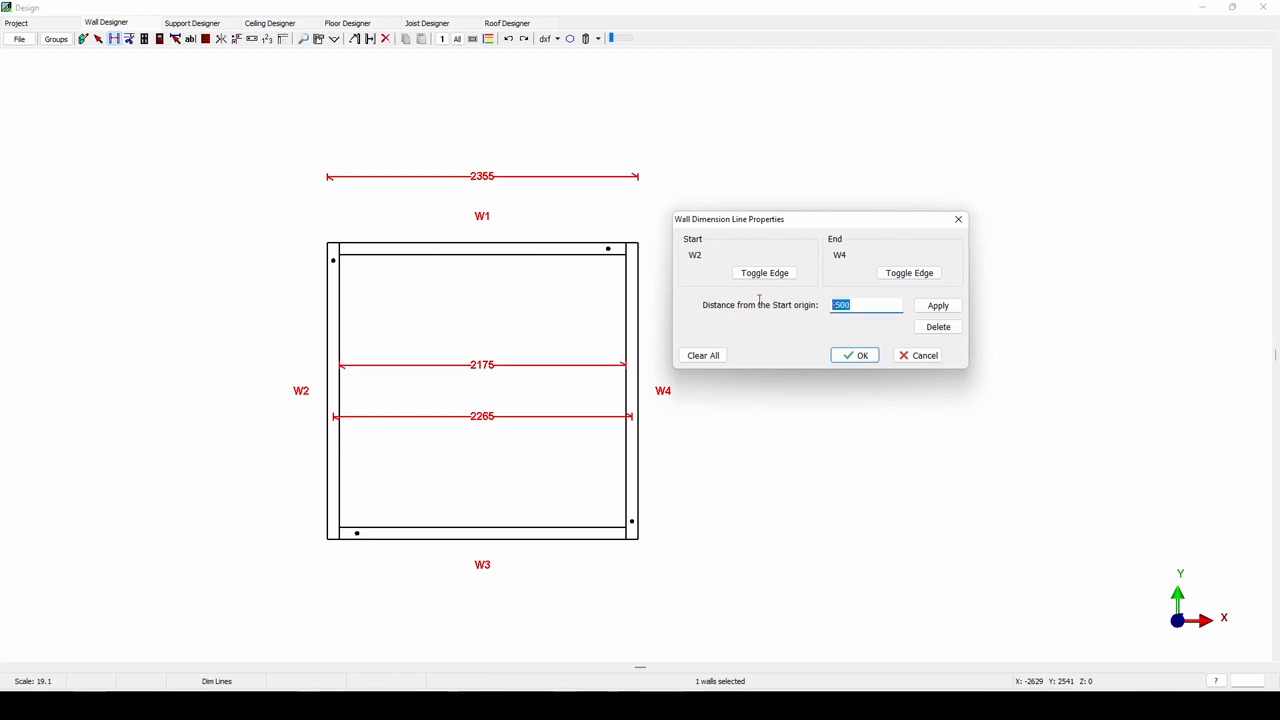
pyautogui.write('0')
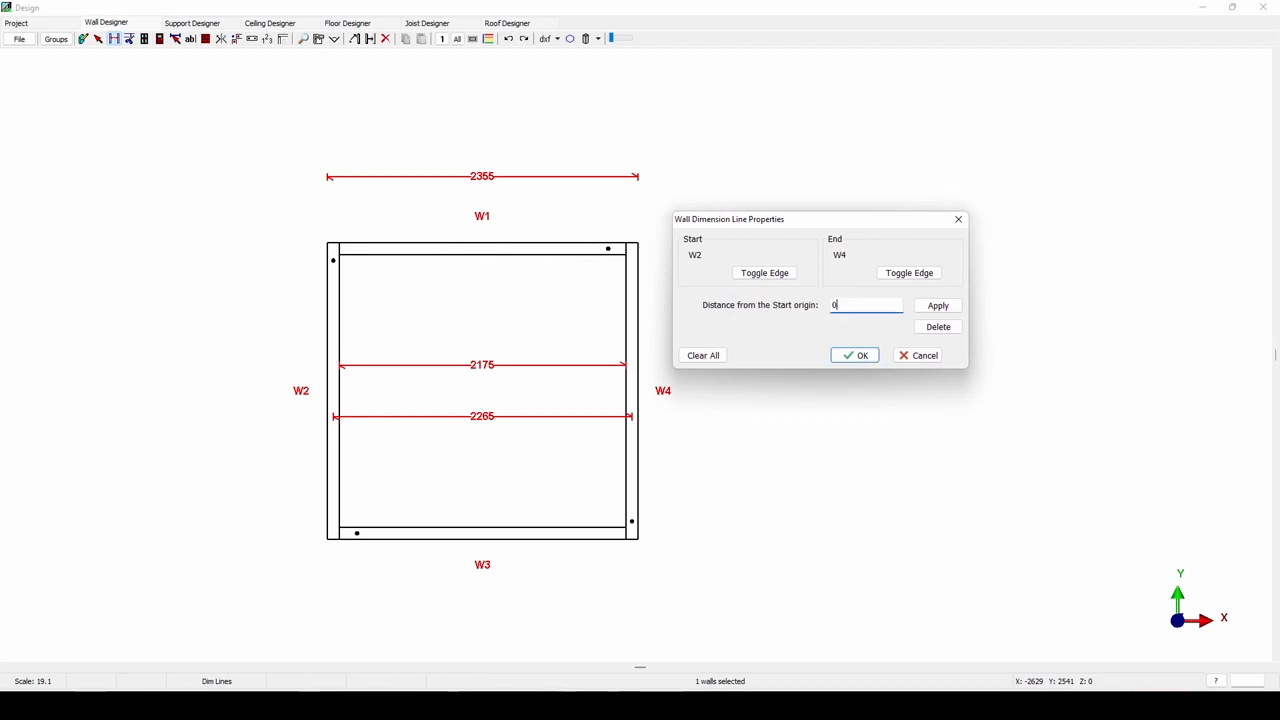
pyautogui.click(941, 307)
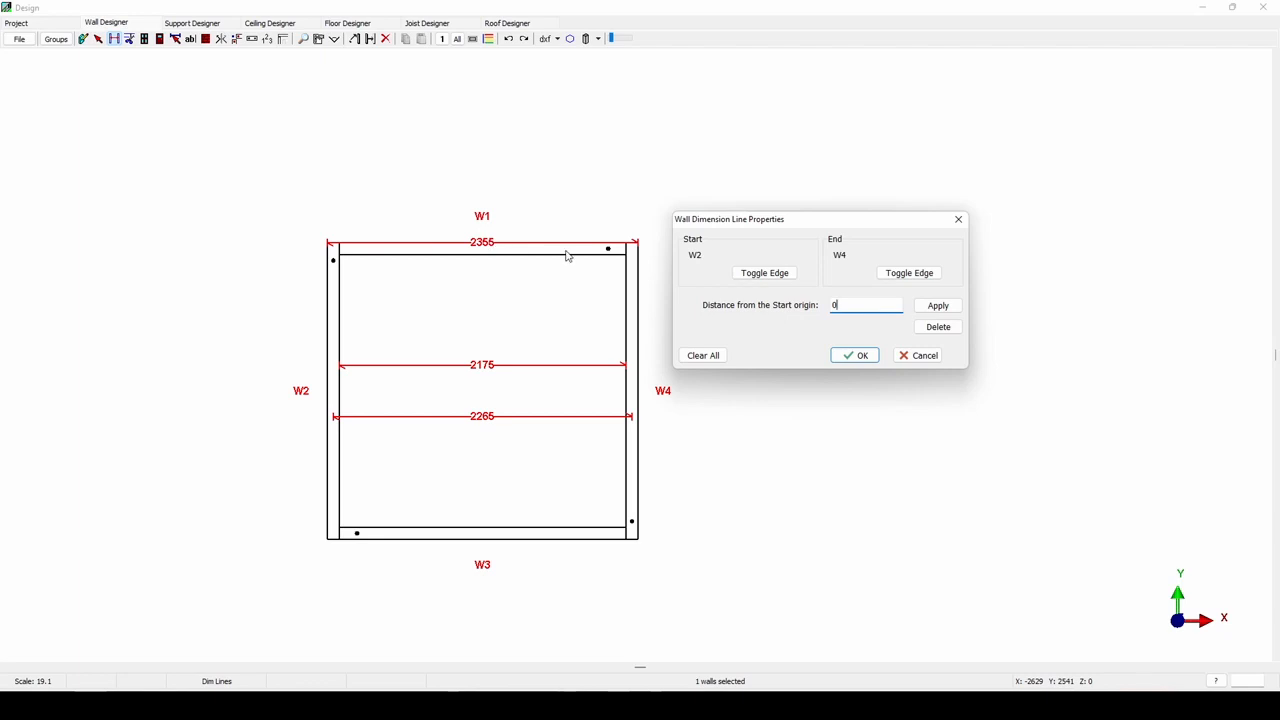
# Delete the outer dimension line between walls W2 and W4
pyautogui.click(948, 331)
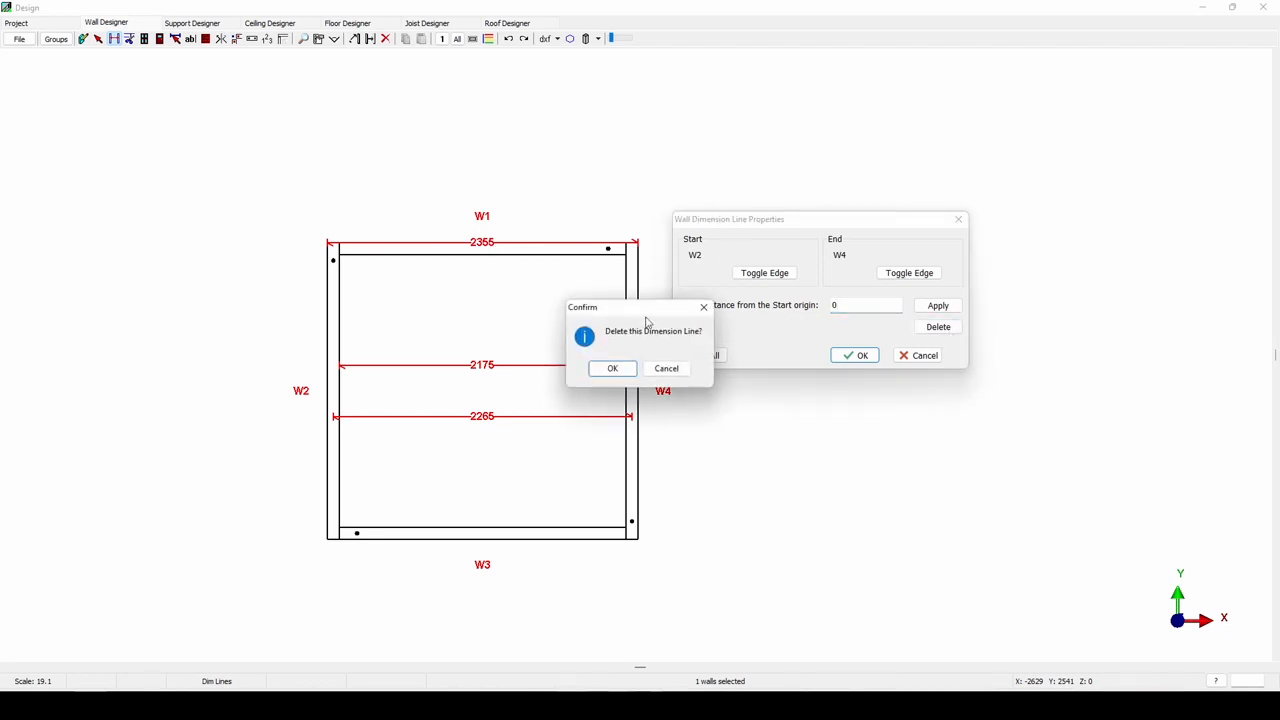
pyautogui.click(612, 366)
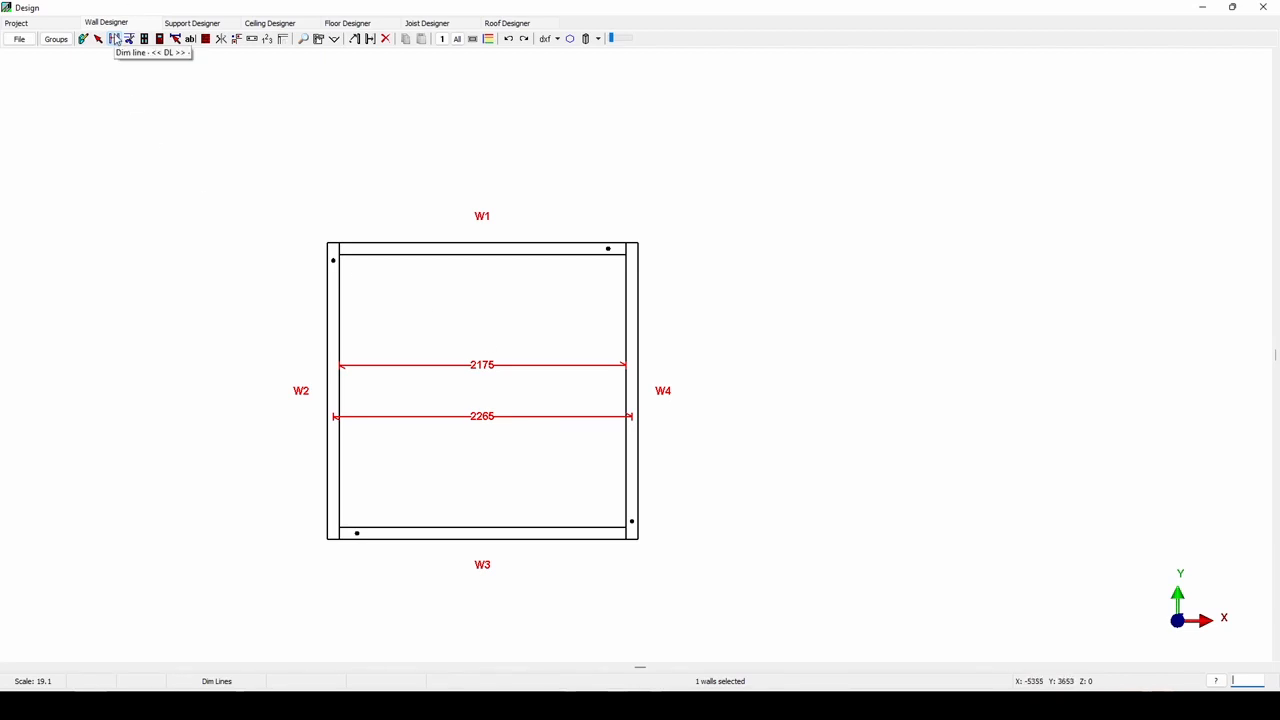
pyautogui.click(115, 38)
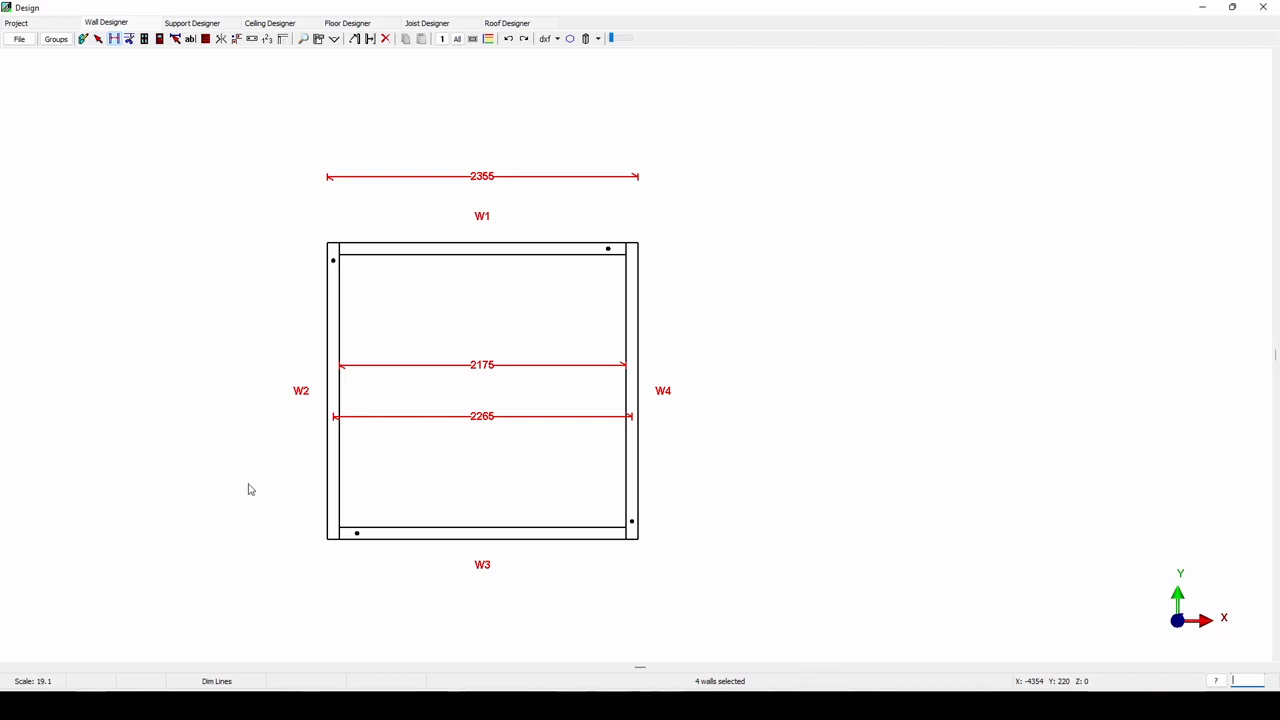
# Select wall W2 and set its outer-edge distance to wall W4 to 3000
pyautogui.click(99, 41)
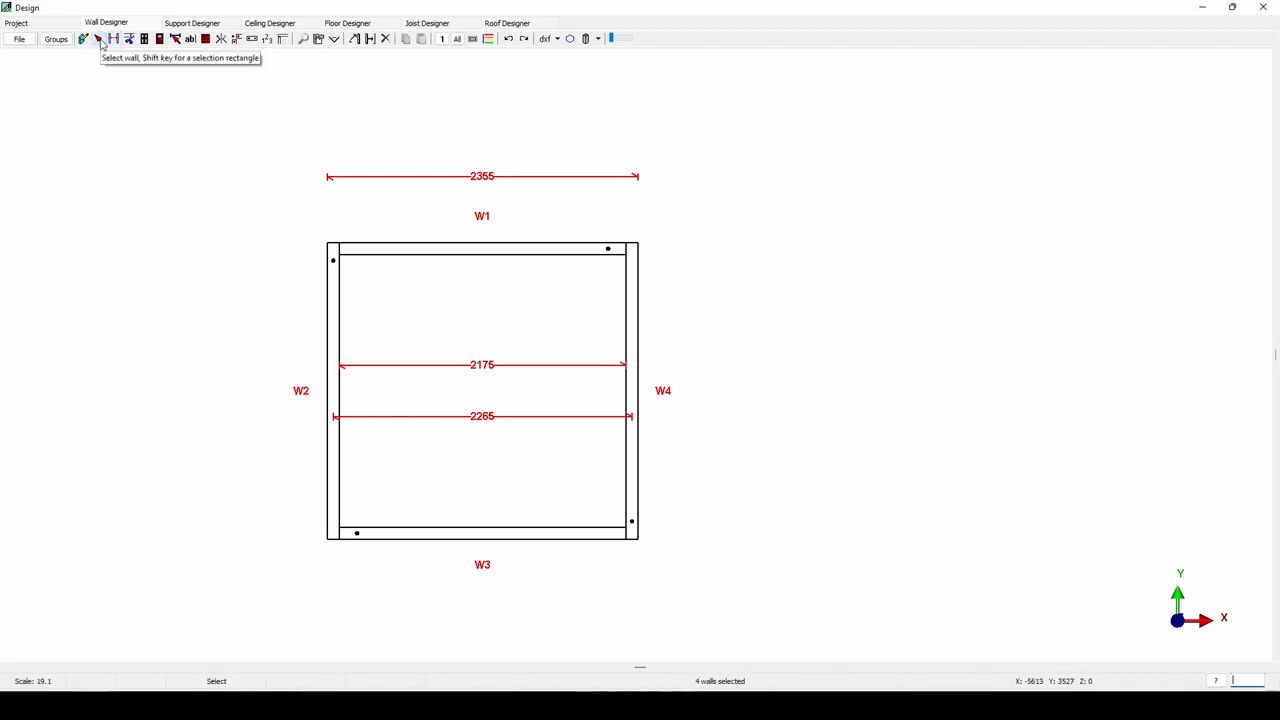
pyautogui.click(335, 322)
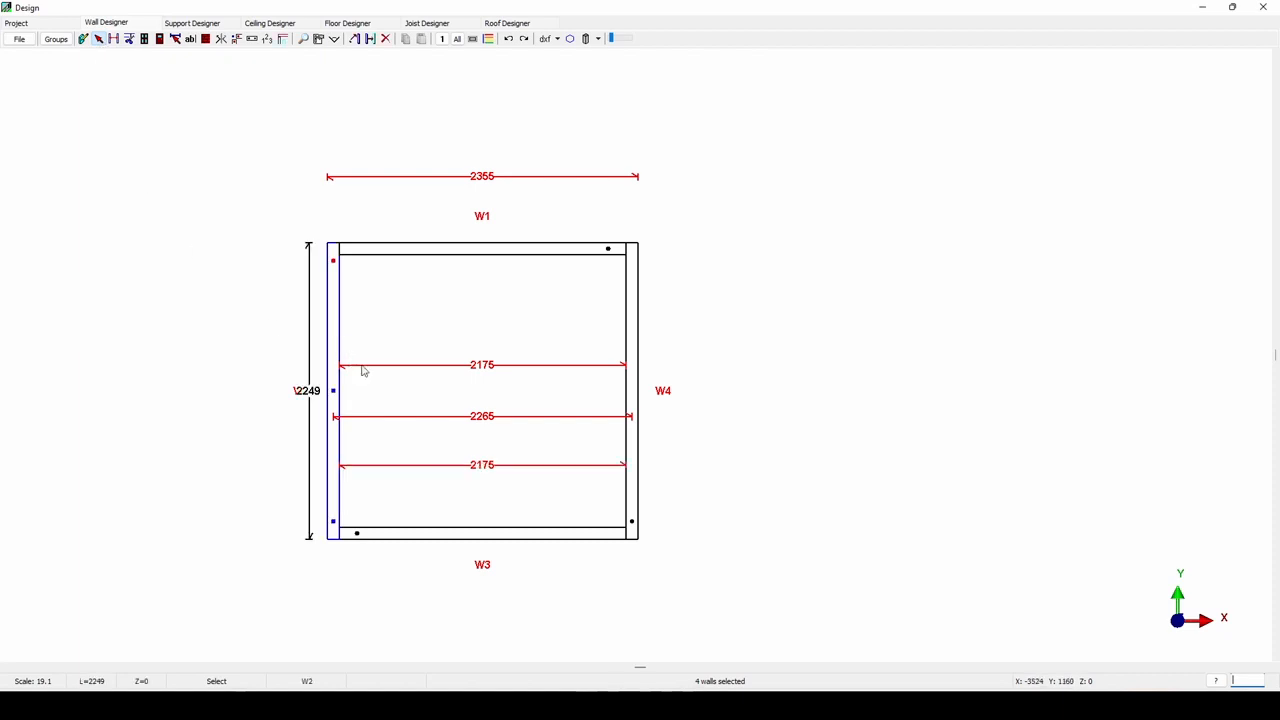
pyautogui.doubleClick(489, 178)
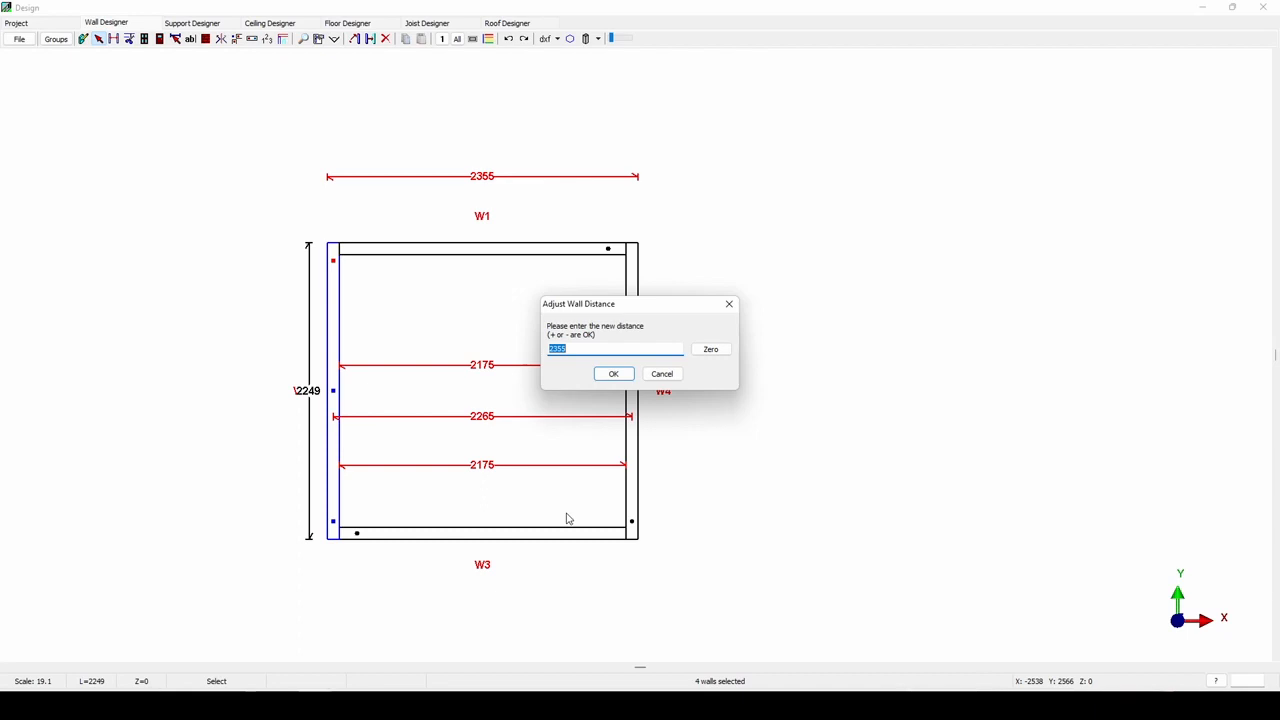
pyautogui.write('3000')
pyautogui.press('Return')
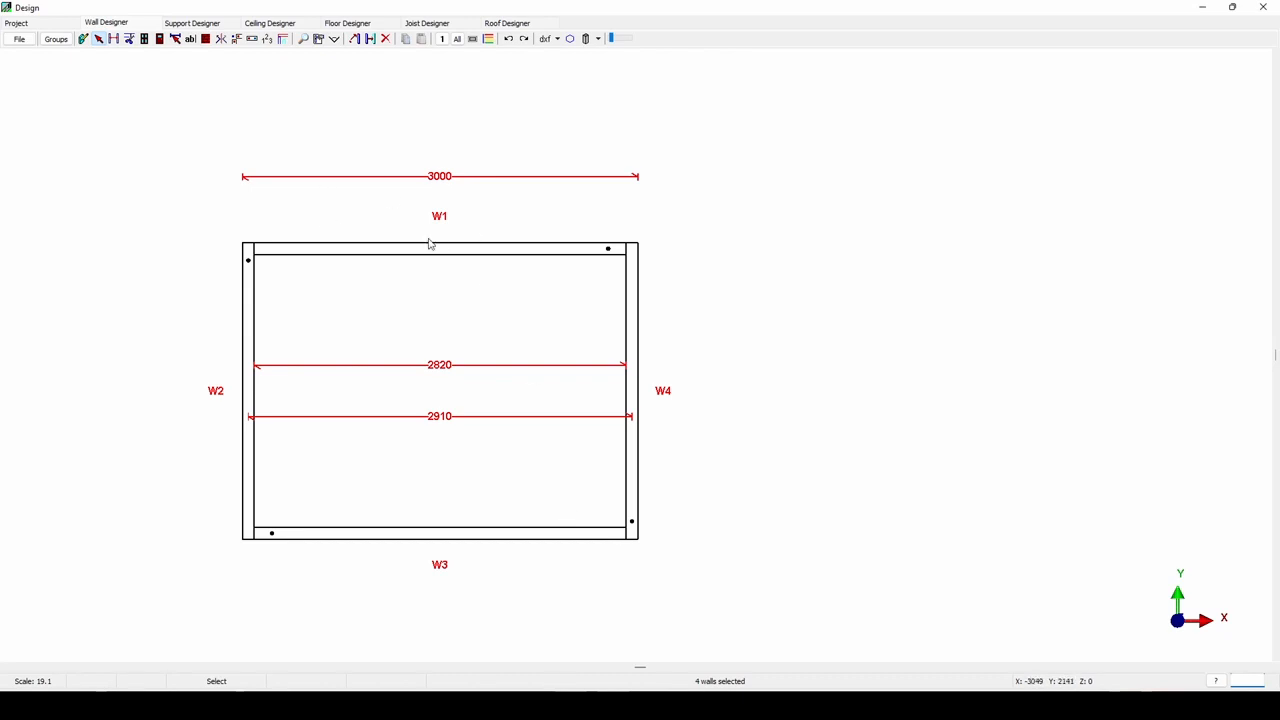
# Add a vertical dimension line between the outer edges of walls W1 and W3
pyautogui.moveTo(431, 246); pyautogui.dragTo(598, 287, button='middle')
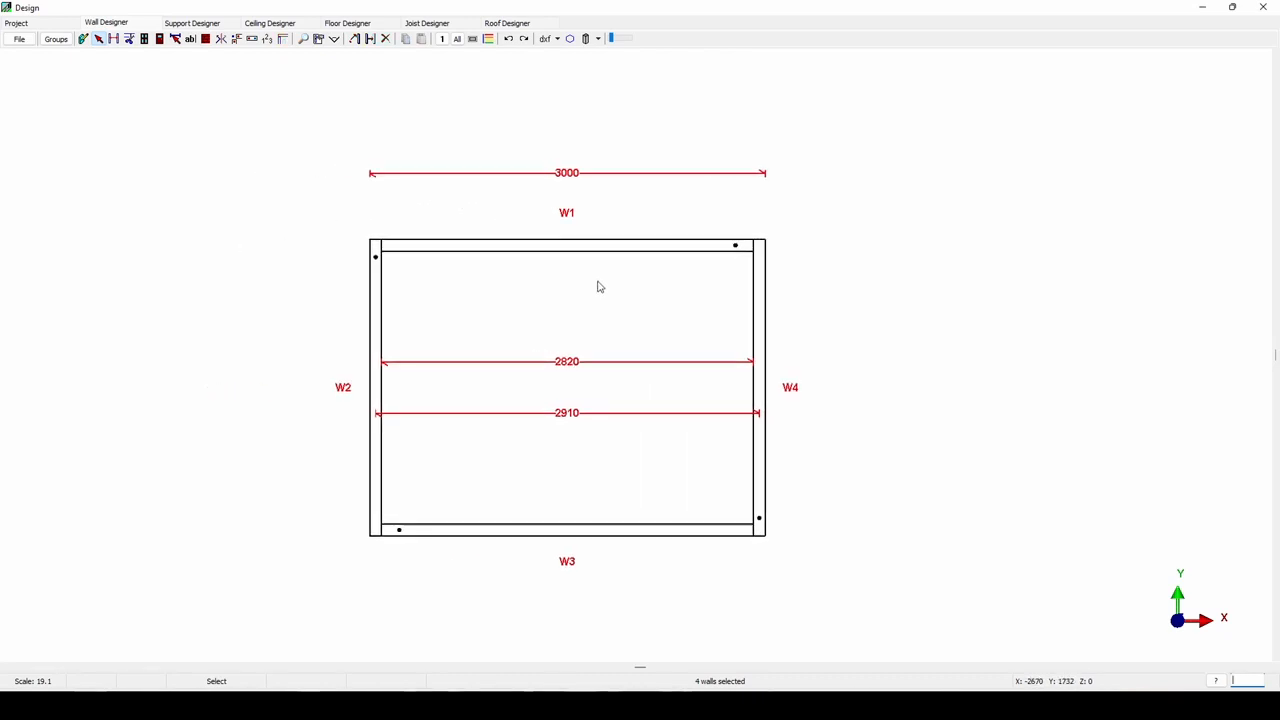
pyautogui.click(116, 40)
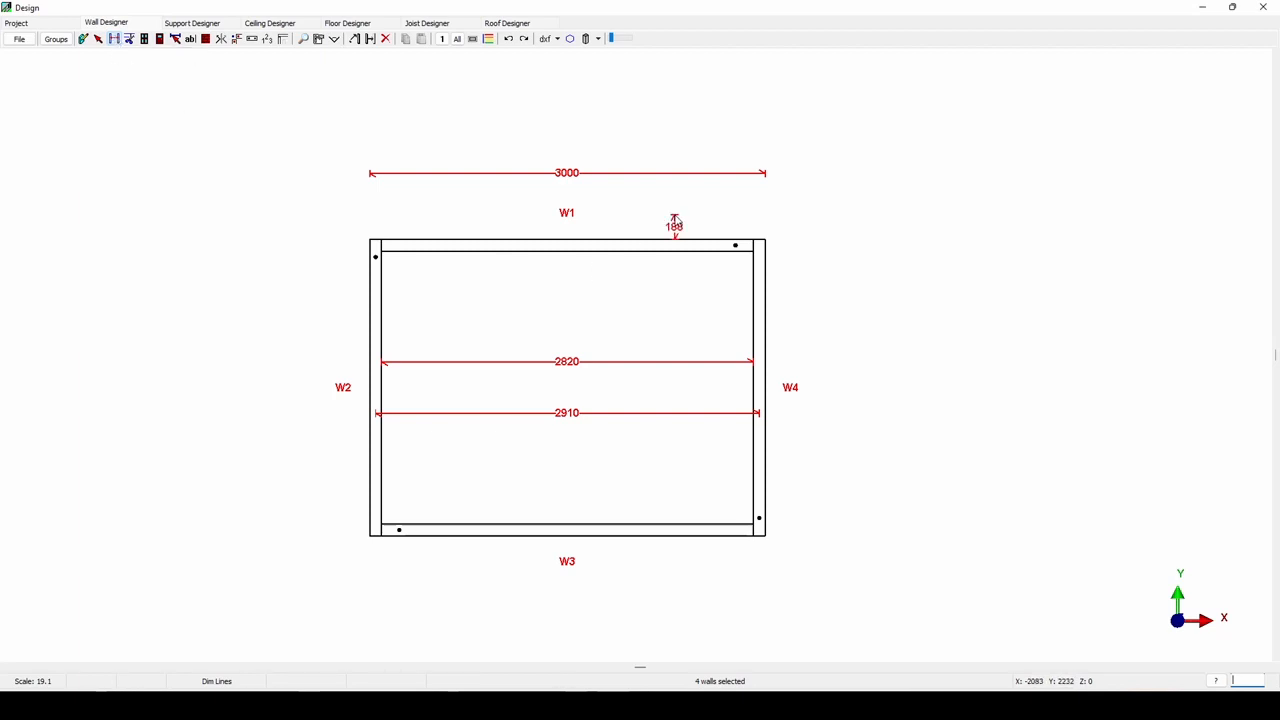
pyautogui.click(674, 241)
pyautogui.click(667, 540)
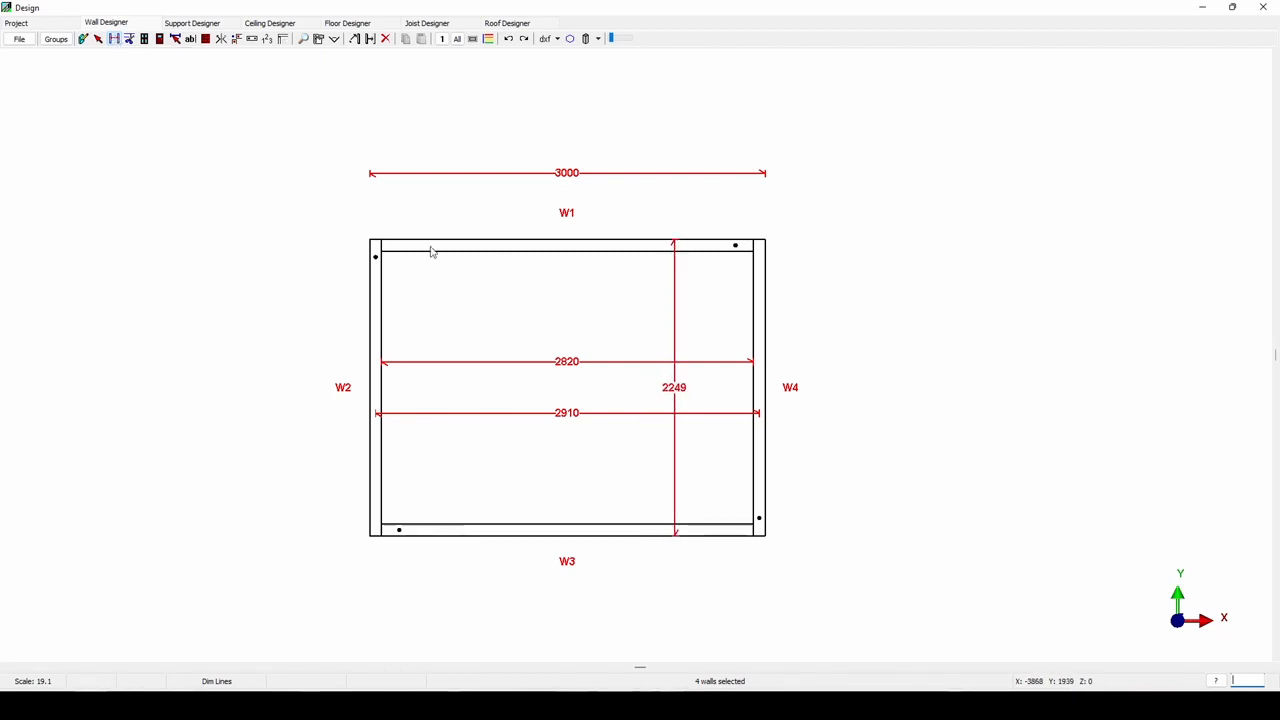
# Select wall W1 and set its outer-edge distance to wall W3 to 3000
pyautogui.click(99, 40)
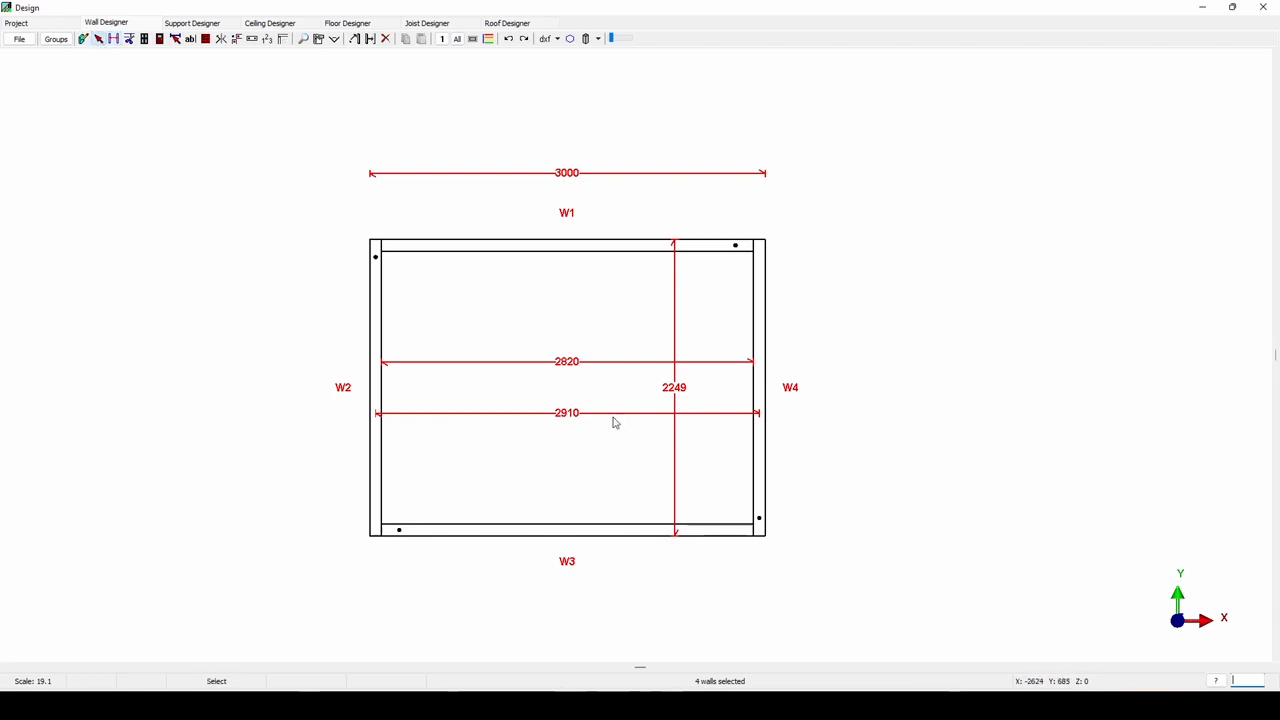
pyautogui.click(640, 248)
pyautogui.doubleClick(683, 395)
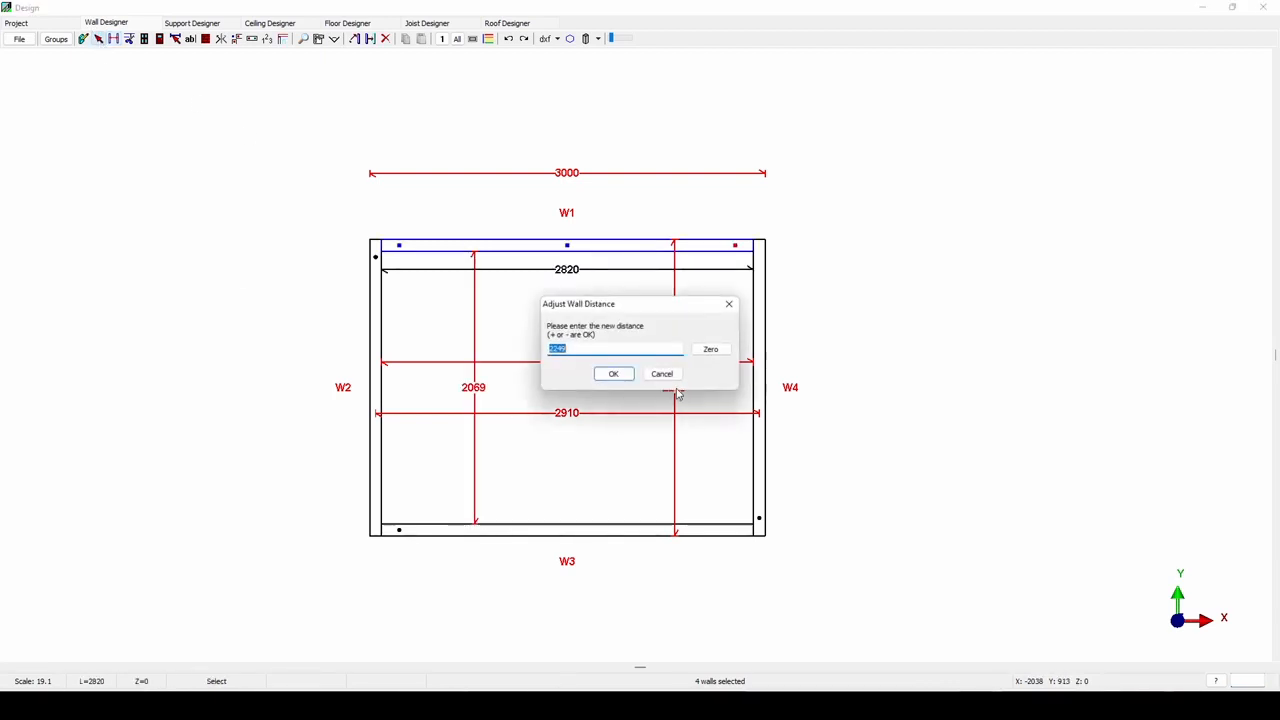
pyautogui.write('3000')
pyautogui.press('Return')
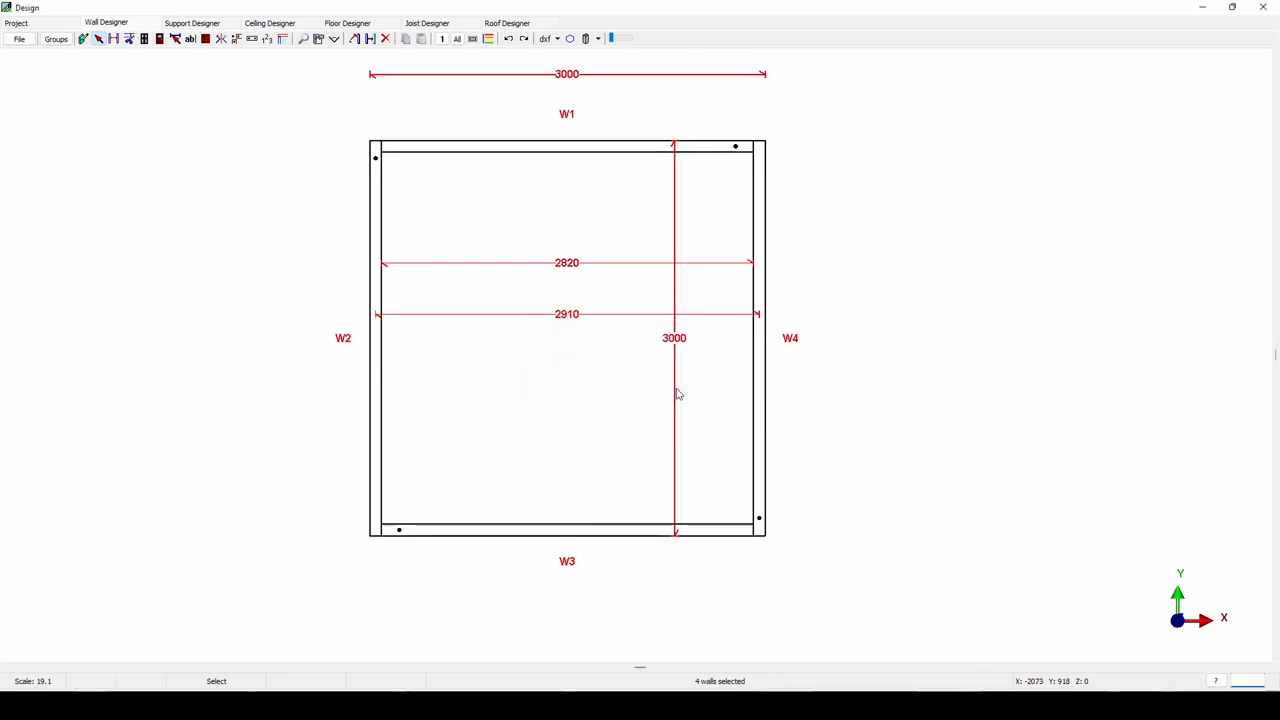
# Select all four walls of the layout together and delete them with their dimension lines
pyautogui.moveTo(571, 177); pyautogui.dragTo(570, 229, button='middle')
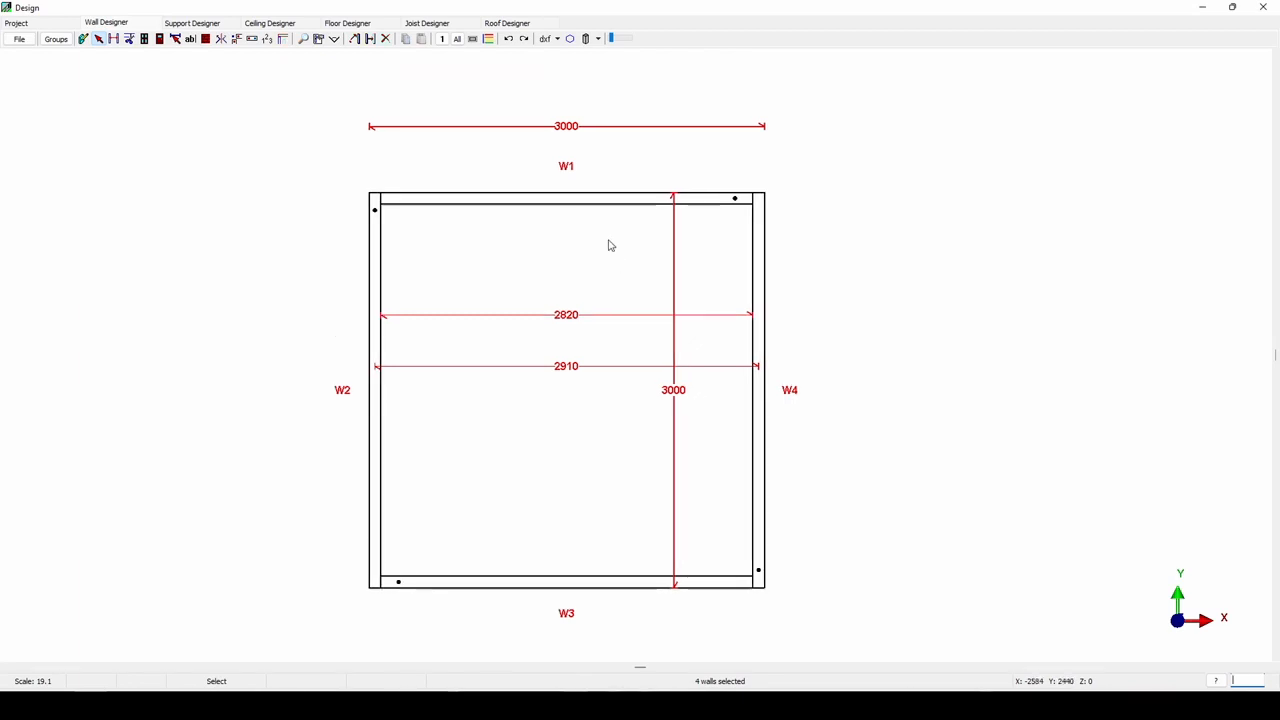
pyautogui.hotkey('ctrl', 'a')
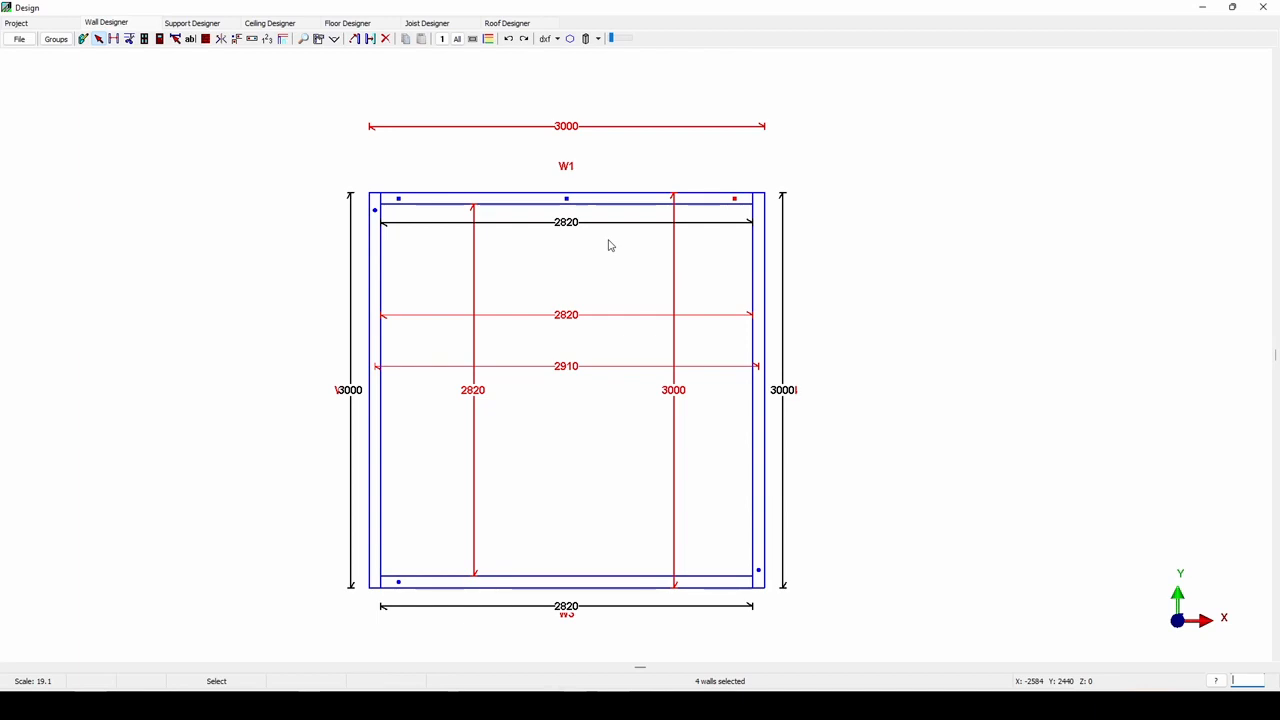
pyautogui.click(1069, 198)
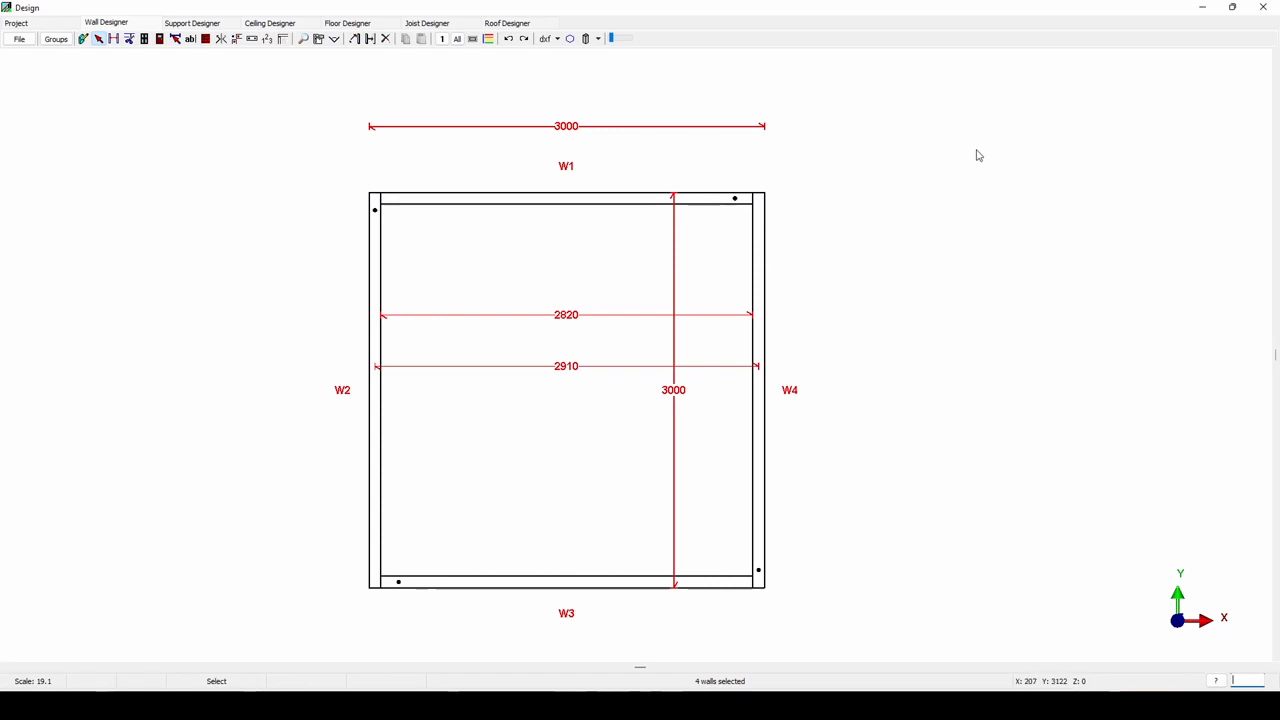
pyautogui.moveTo(867, 106); pyautogui.dragTo(425, 597)
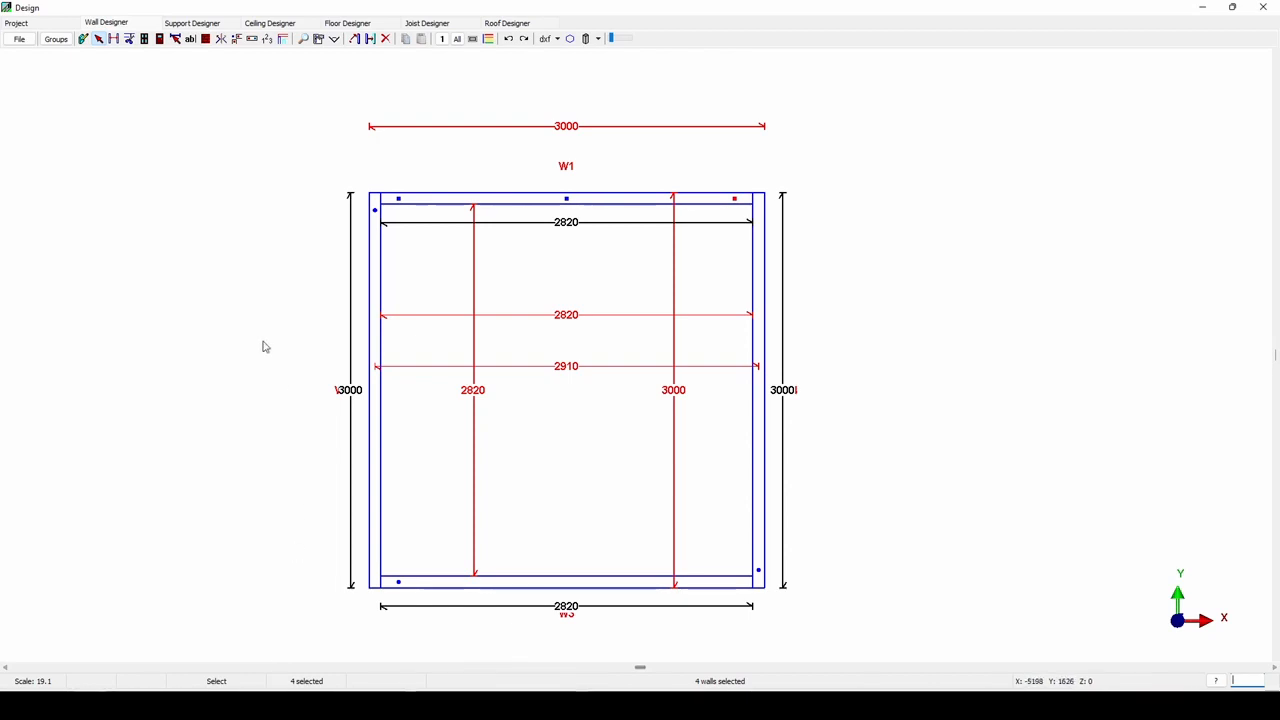
pyautogui.click(383, 39)
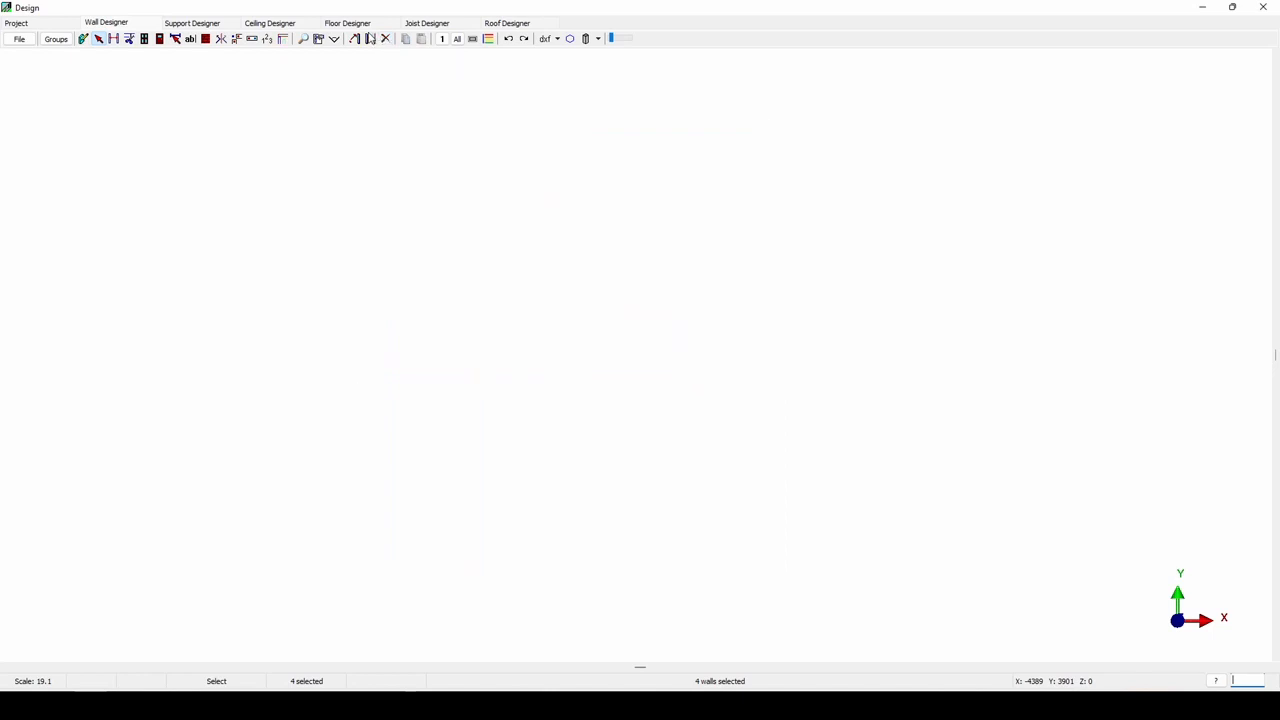